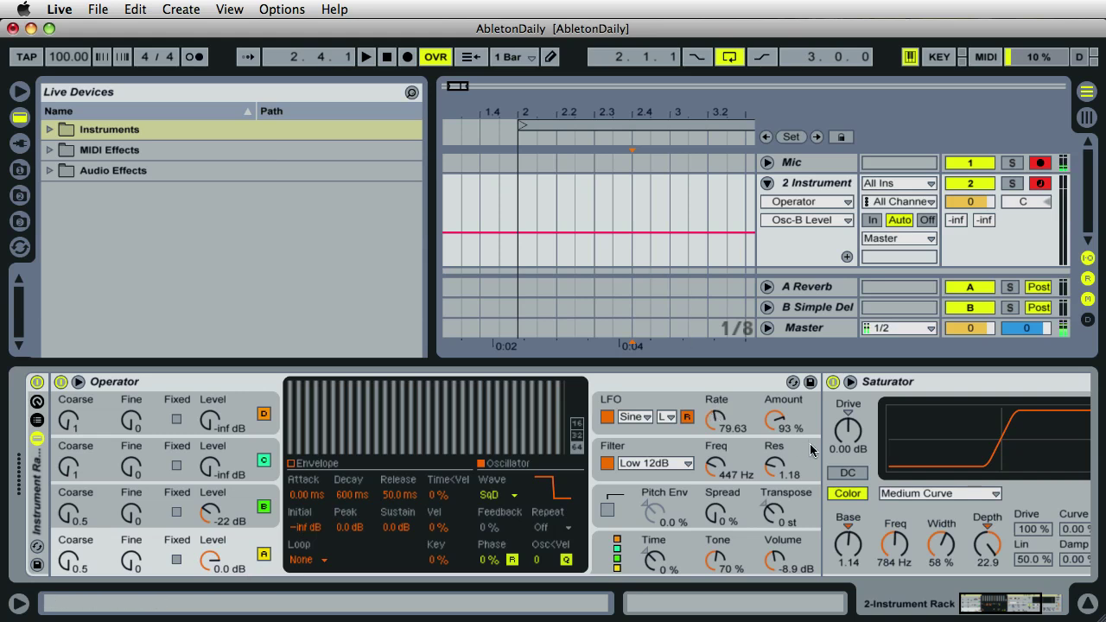
# Set the Saturator's Depth to 6.10, then bypass the Saturator to hear the dry sound
pyautogui.click(938, 388)
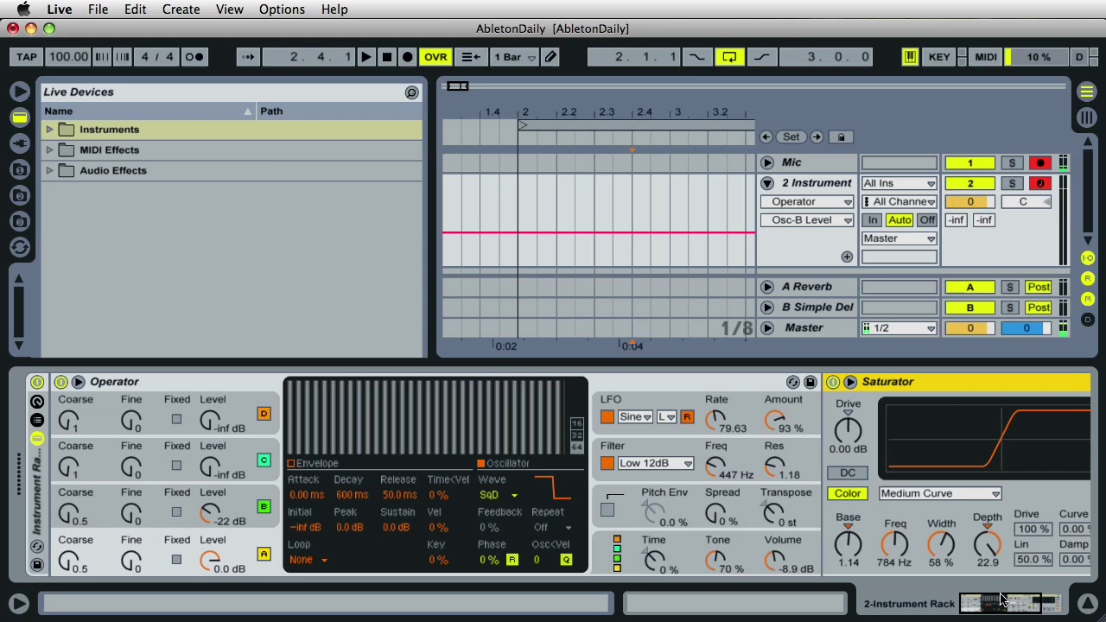
pyautogui.moveTo(1004, 605); pyautogui.dragTo(1015, 605)
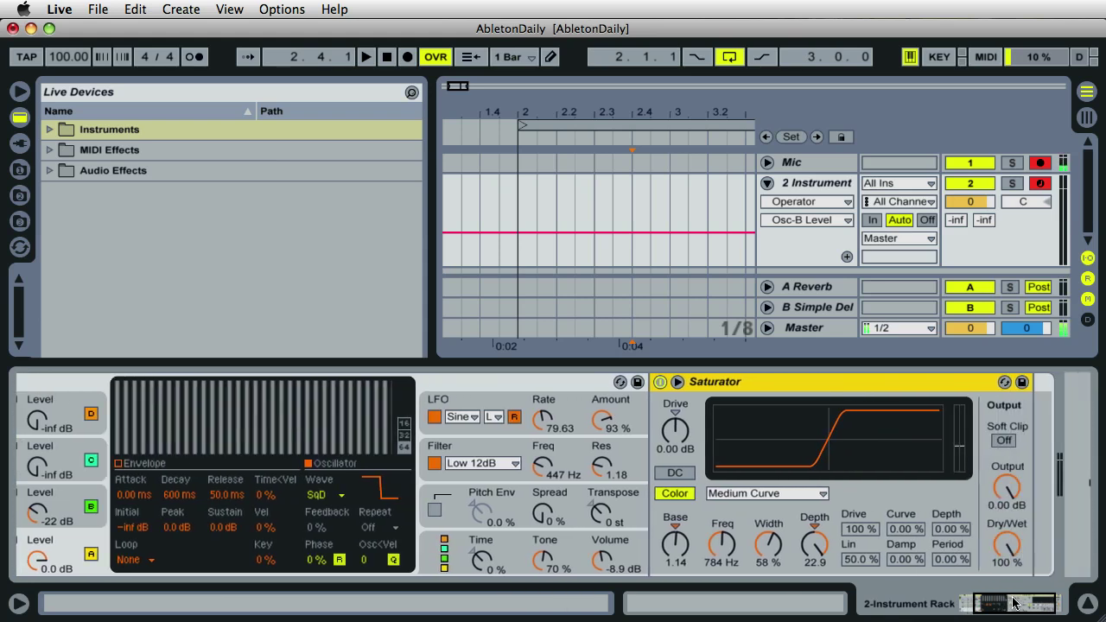
pyautogui.moveTo(817, 548)
pyautogui.mouseDown()
pyautogui.moveTo(820, 570)
pyautogui.moveTo(820, 542)
pyautogui.mouseUp()
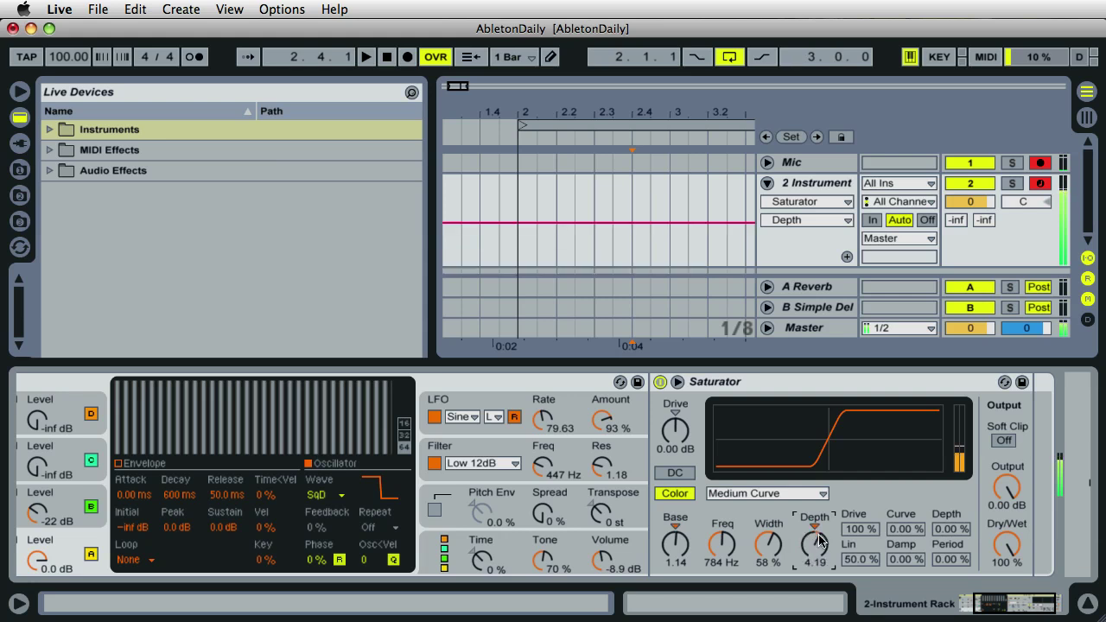
pyautogui.click(660, 381)
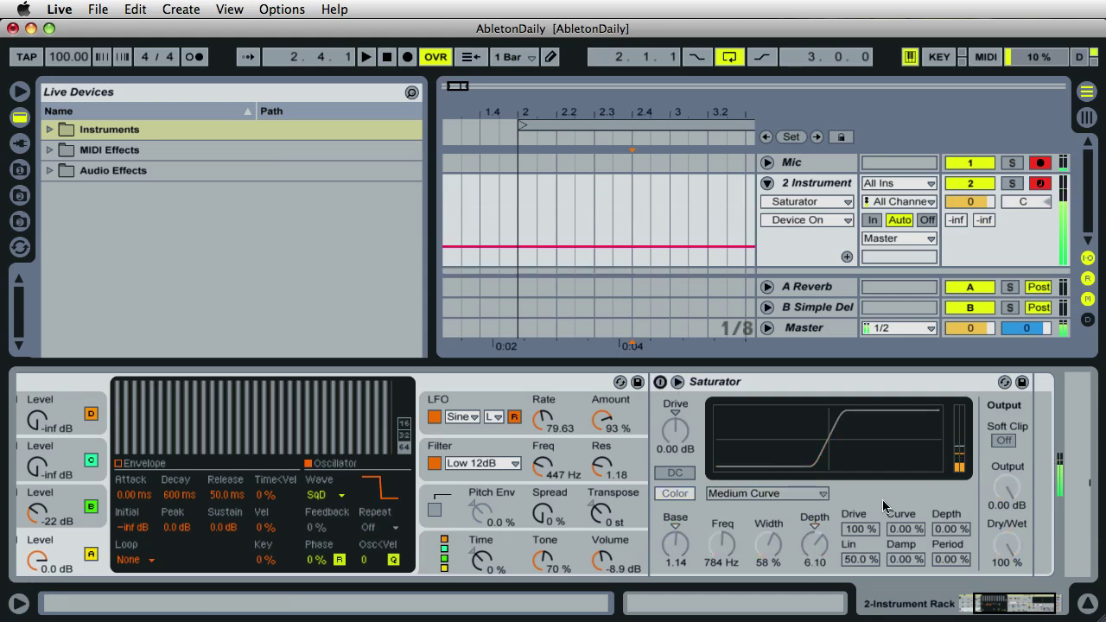
# Raise Operator's volume to -5.7 dB, muting oscillator B and then turning it back on
pyautogui.click(1003, 603)
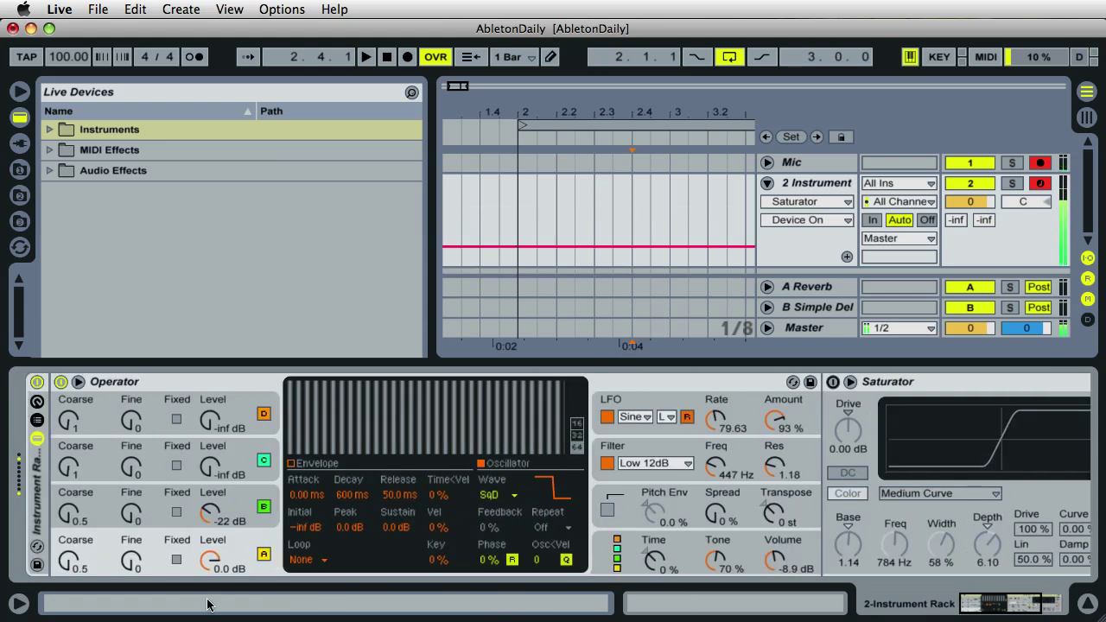
pyautogui.click(264, 508)
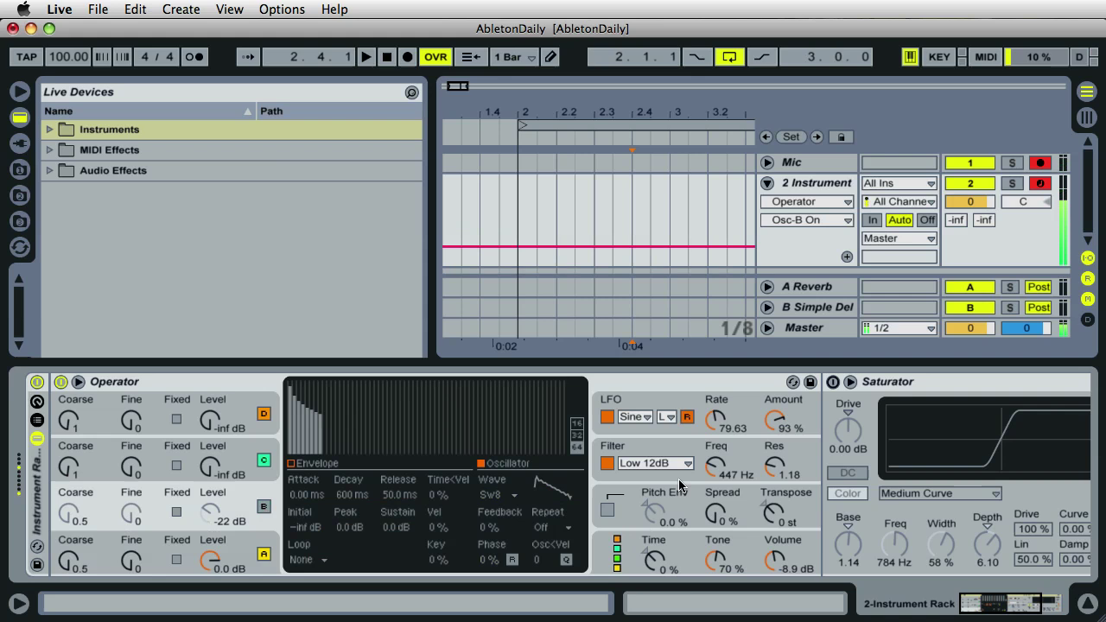
pyautogui.moveTo(777, 565); pyautogui.dragTo(776, 560)
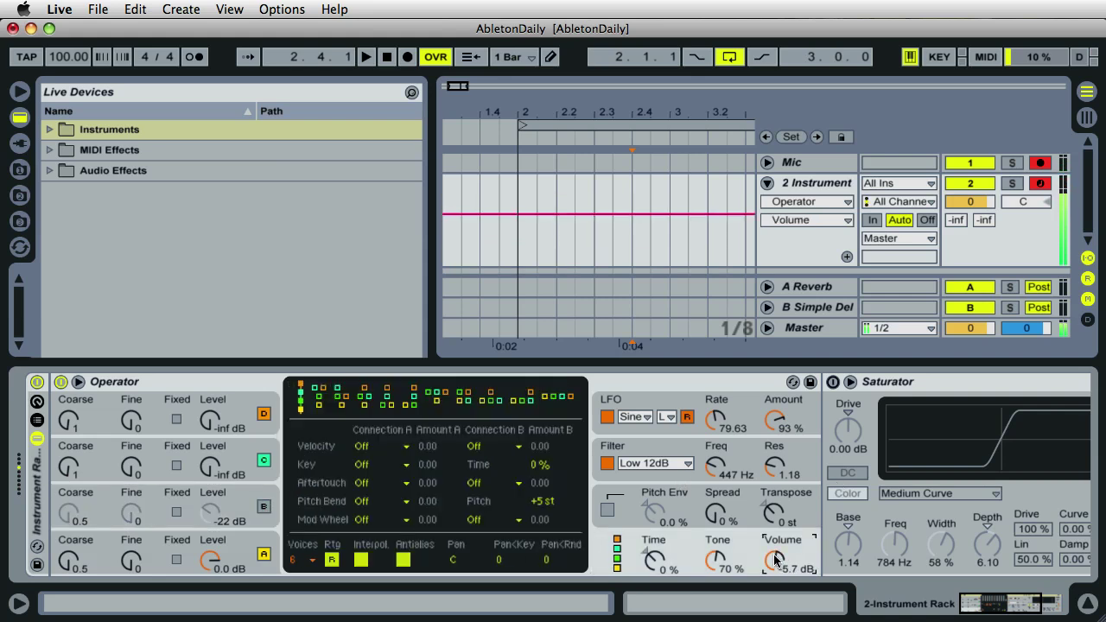
pyautogui.click(261, 494)
pyautogui.click(265, 508)
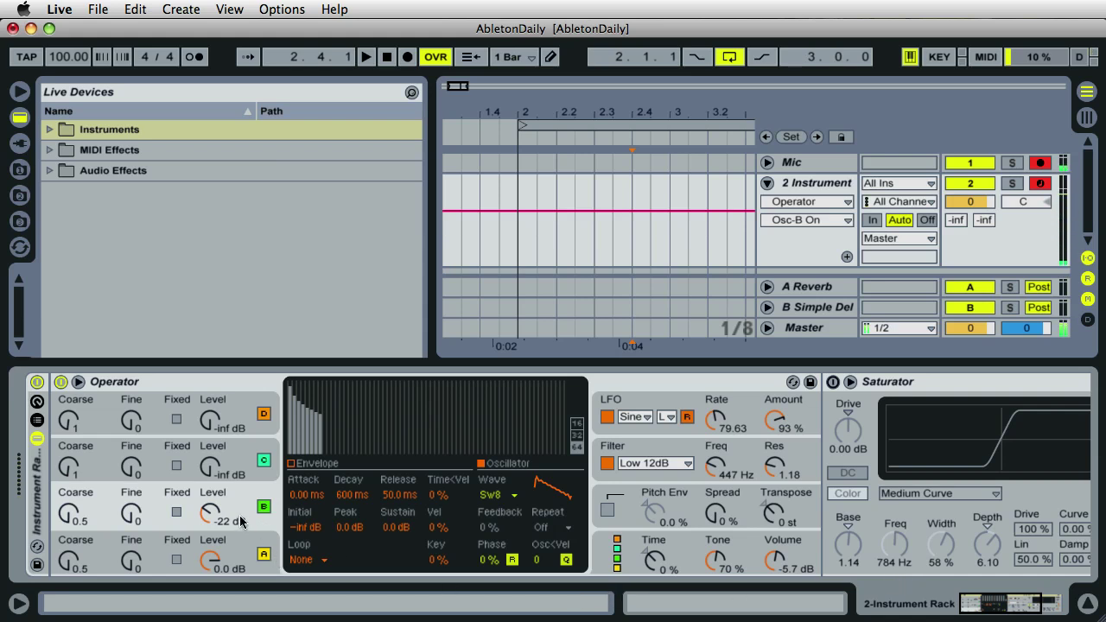
# Lower oscillator B to -34 dB and the filter cutoff to 161 Hz, then re-enable the Saturator
pyautogui.moveTo(202, 512); pyautogui.dragTo(208, 522)
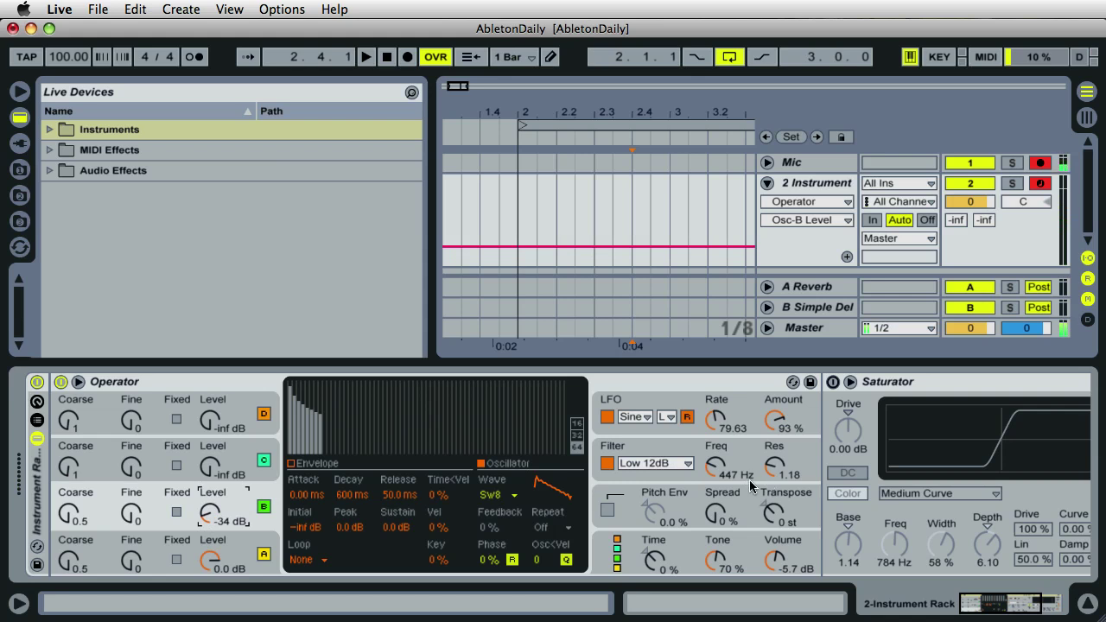
pyautogui.moveTo(721, 473); pyautogui.dragTo(714, 472)
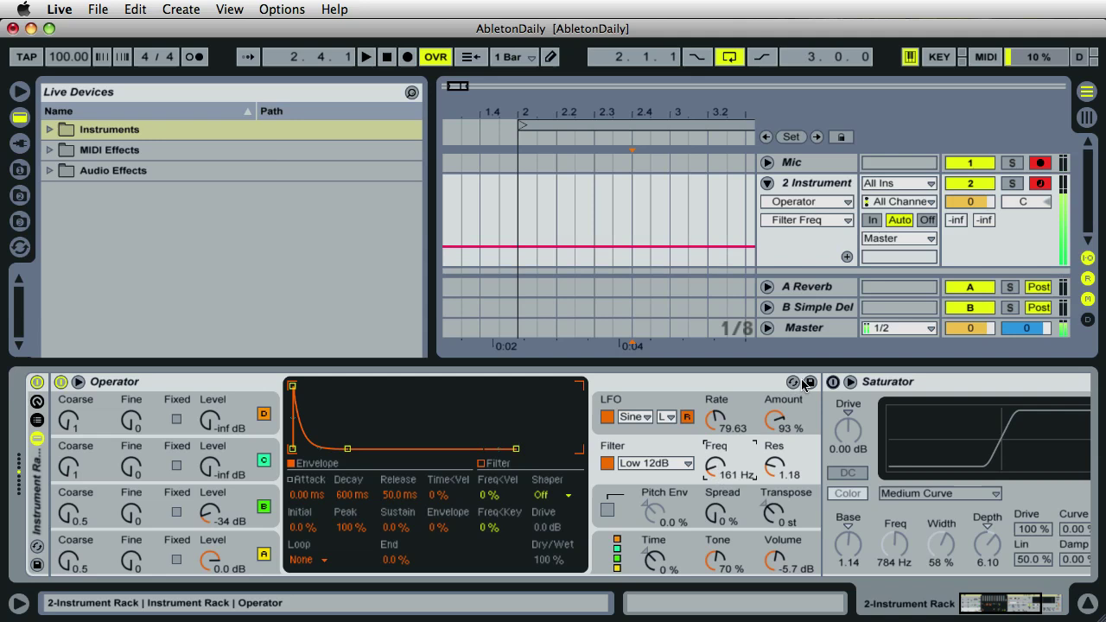
pyautogui.click(832, 381)
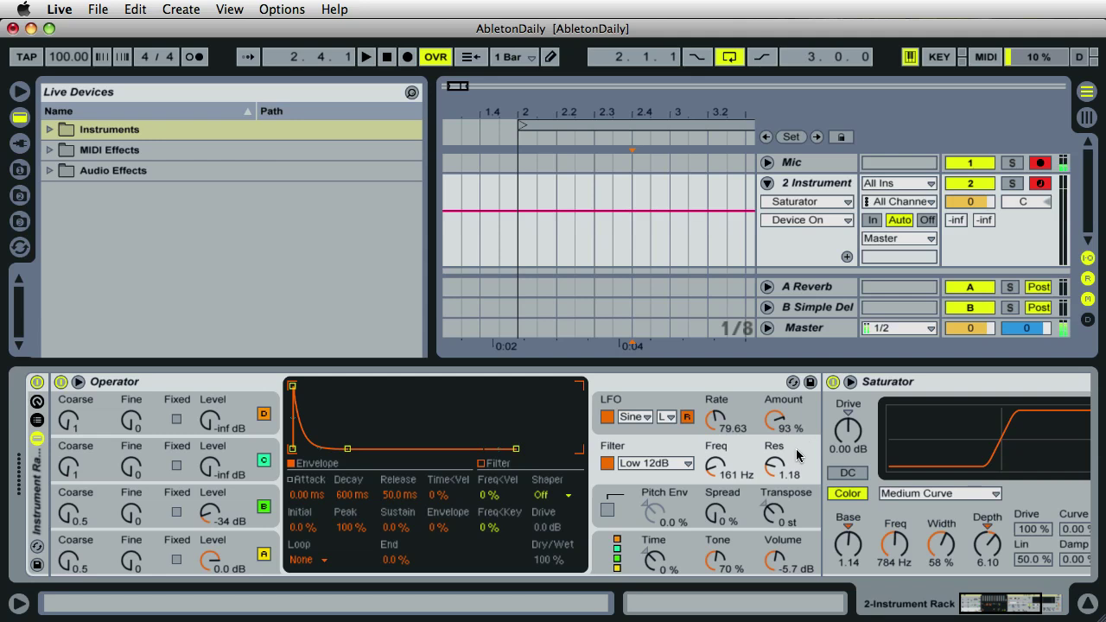
# Delete the Instrument Rack and drop a default Operator from the Instruments folder onto the MIDI track
pyautogui.press('Delete')
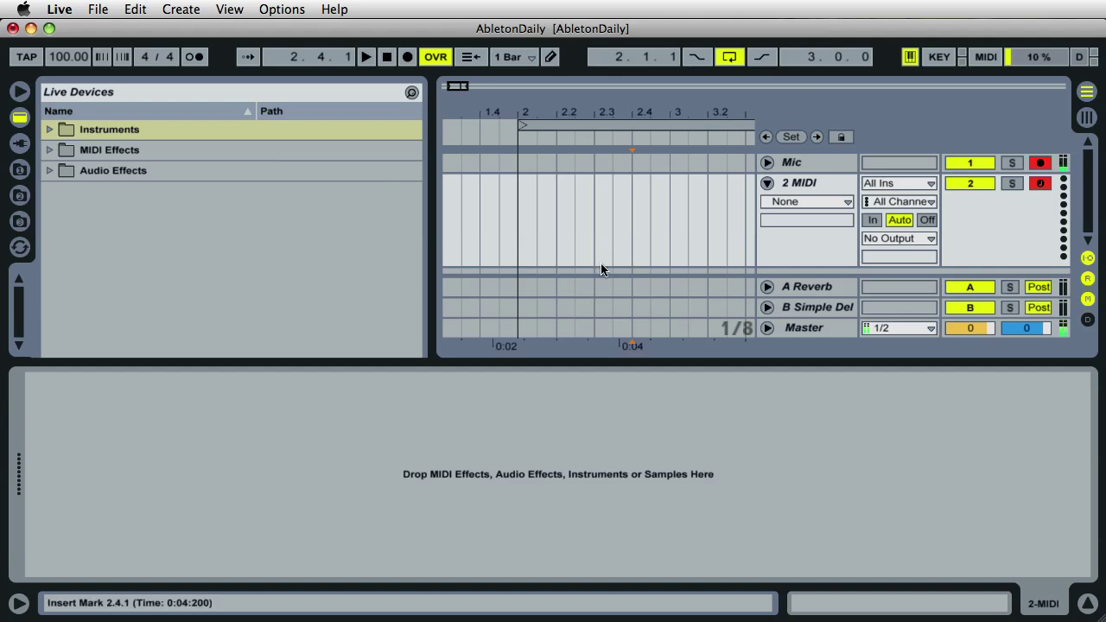
pyautogui.click(50, 129)
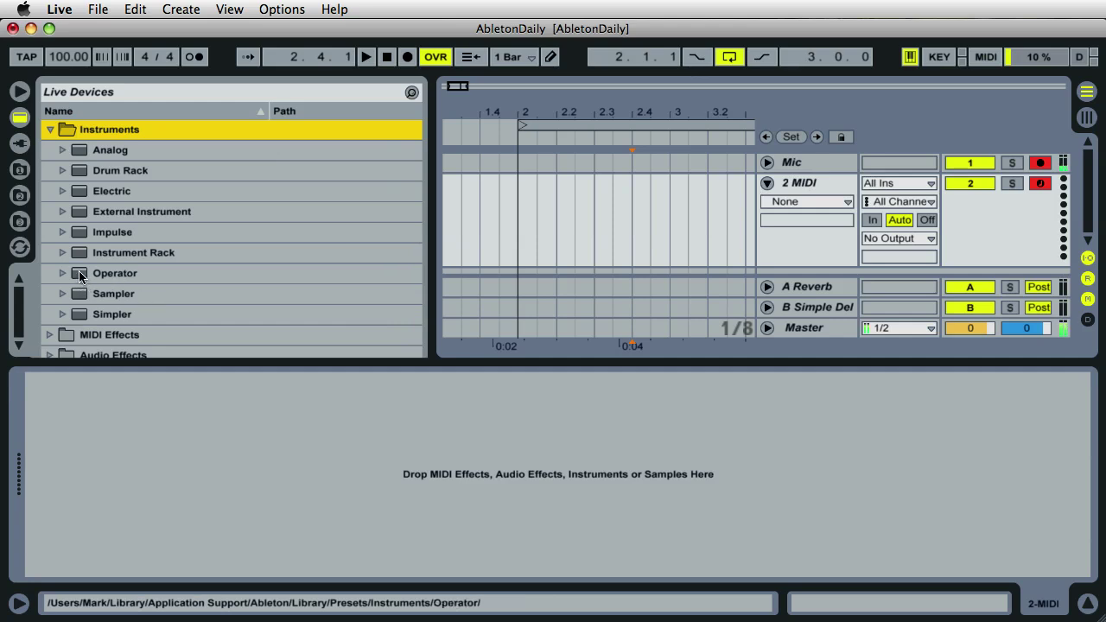
pyautogui.moveTo(79, 276); pyautogui.dragTo(512, 391)
pyautogui.moveTo(480, 441); pyautogui.dragTo(477, 442)
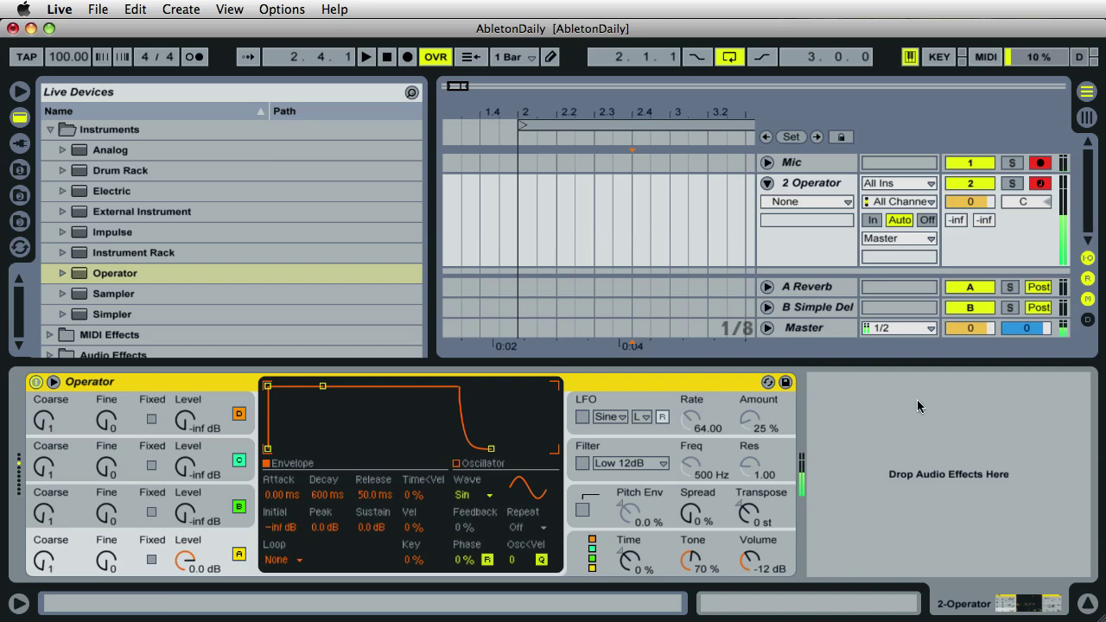
# Raise Operator's global Volume to -1.9 dB, then select oscillator A's Level
pyautogui.moveTo(750, 561); pyautogui.dragTo(752, 562)
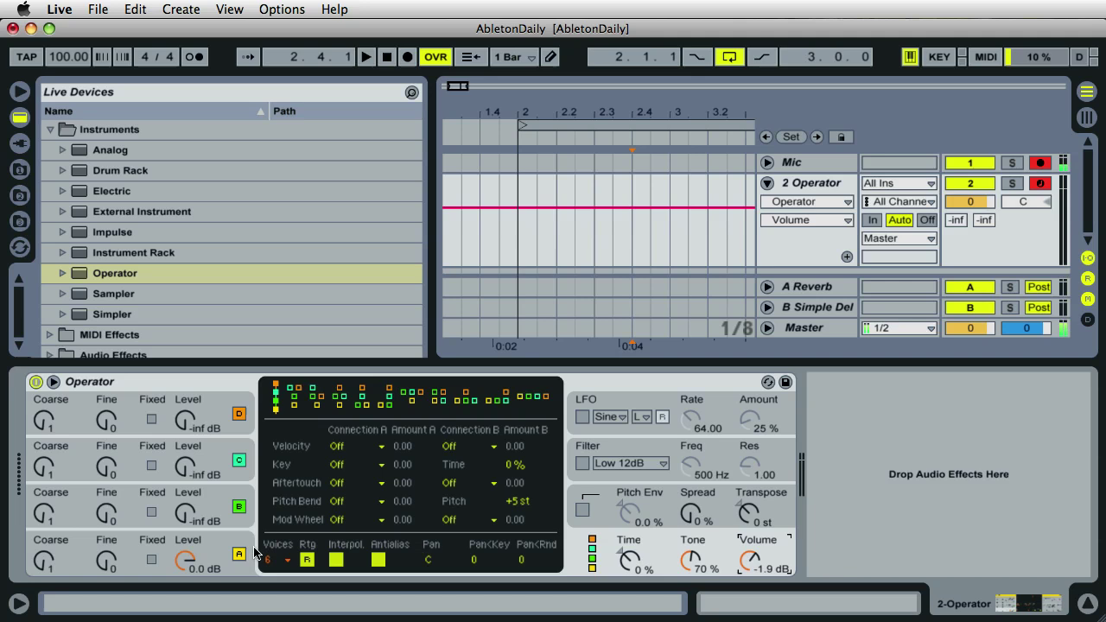
pyautogui.click(204, 546)
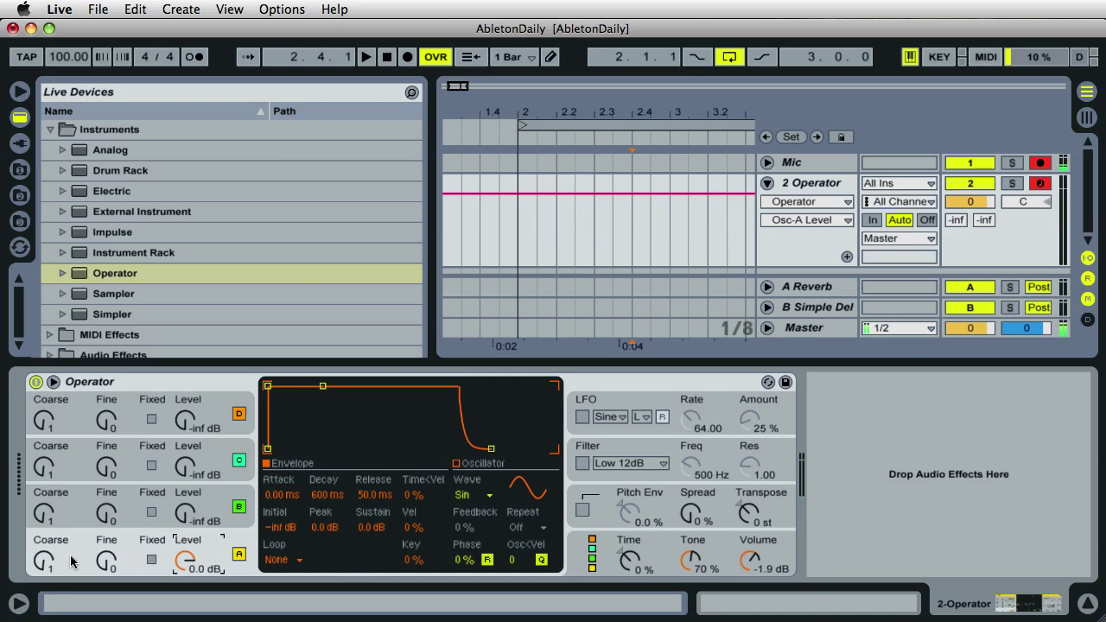
# Set oscillator A's waveform to the SqD square wave from the Wave list
pyautogui.click(131, 551)
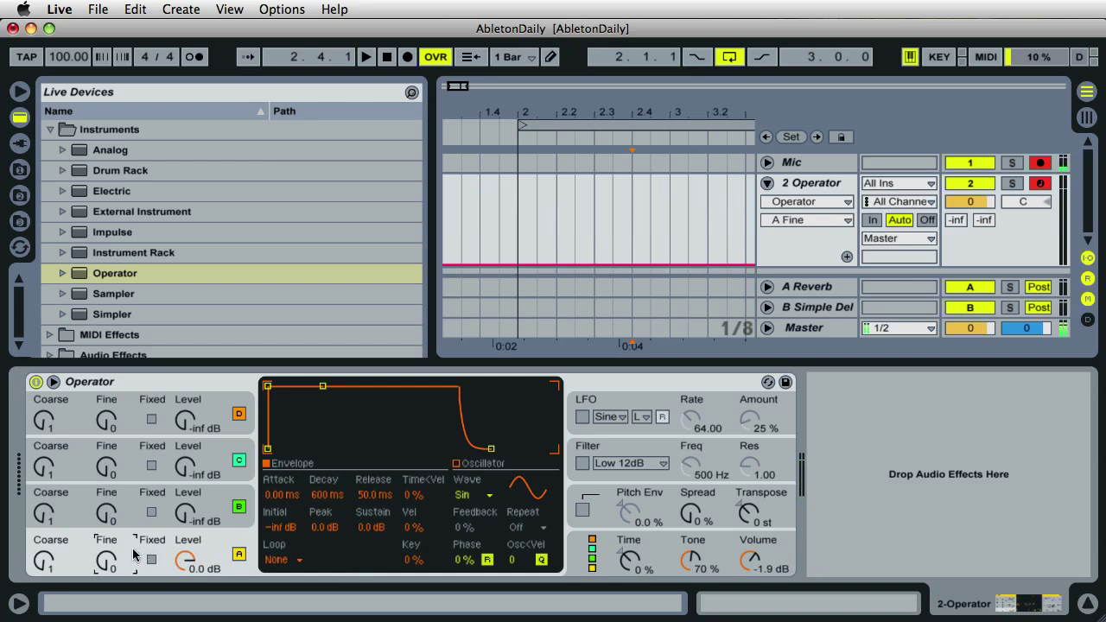
pyautogui.click(466, 494)
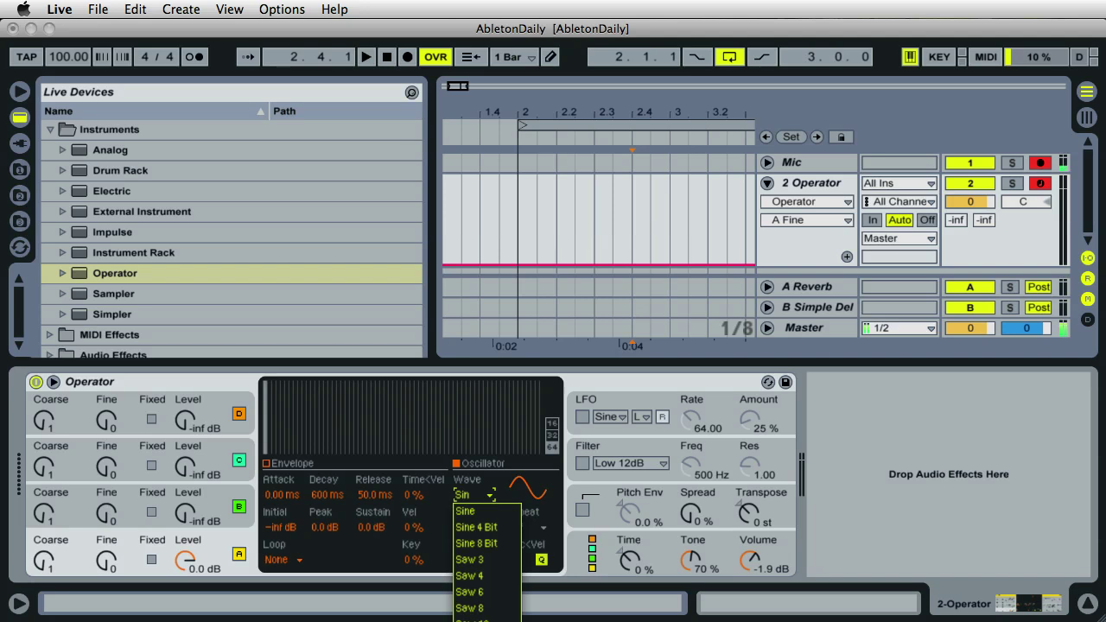
pyautogui.press('Return')
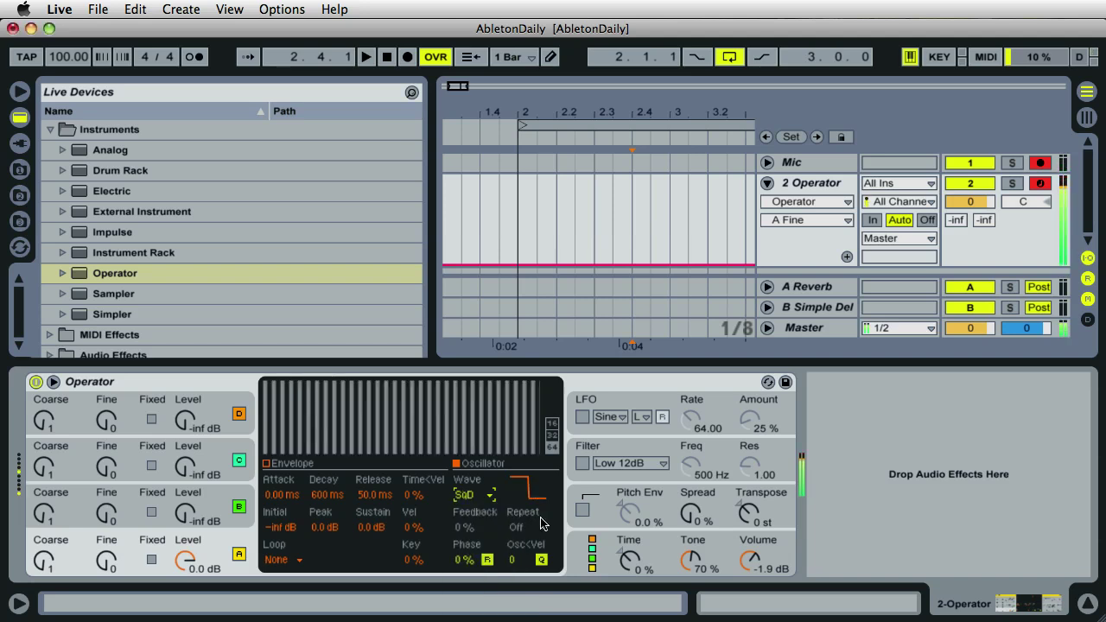
pyautogui.click(477, 498)
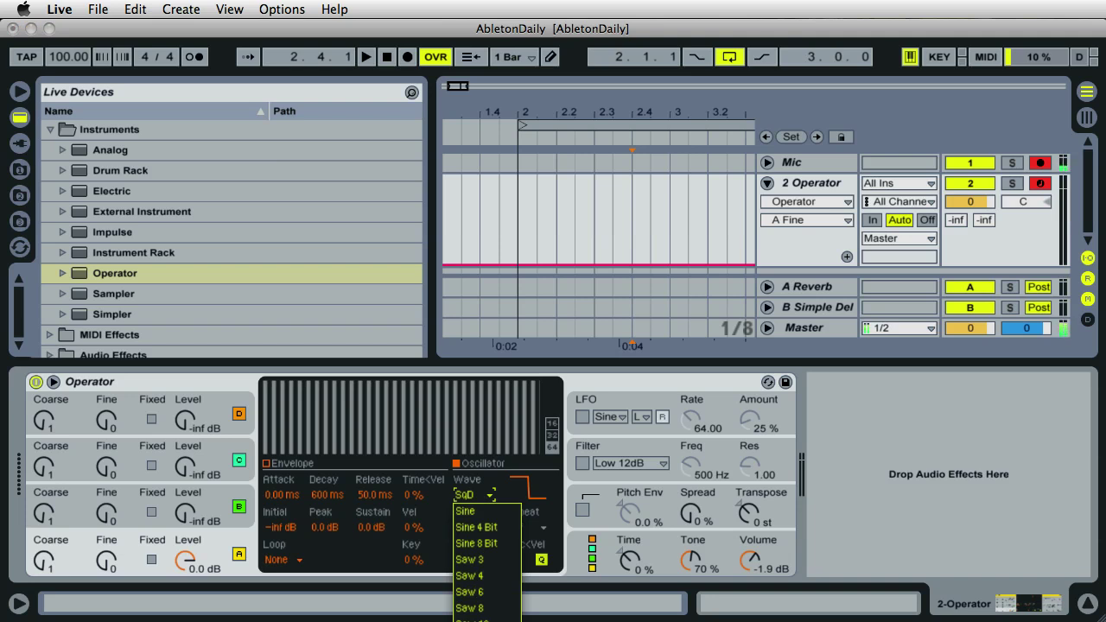
pyautogui.press('Escape')
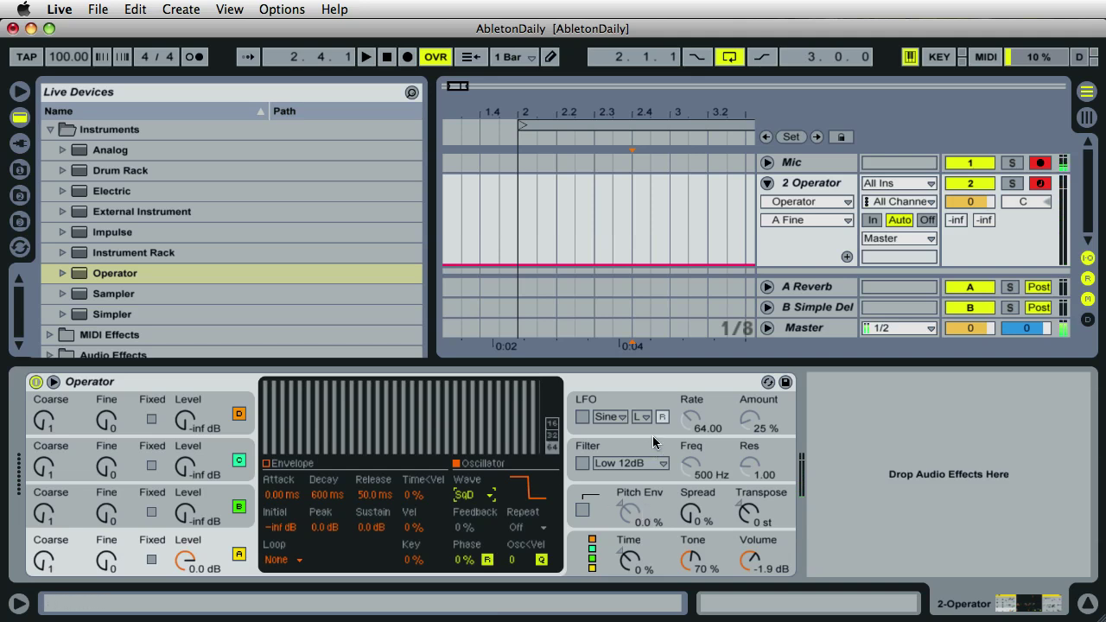
# Show the LFO settings, switch the LFO on, and slow its rate to 90.71
pyautogui.click(619, 404)
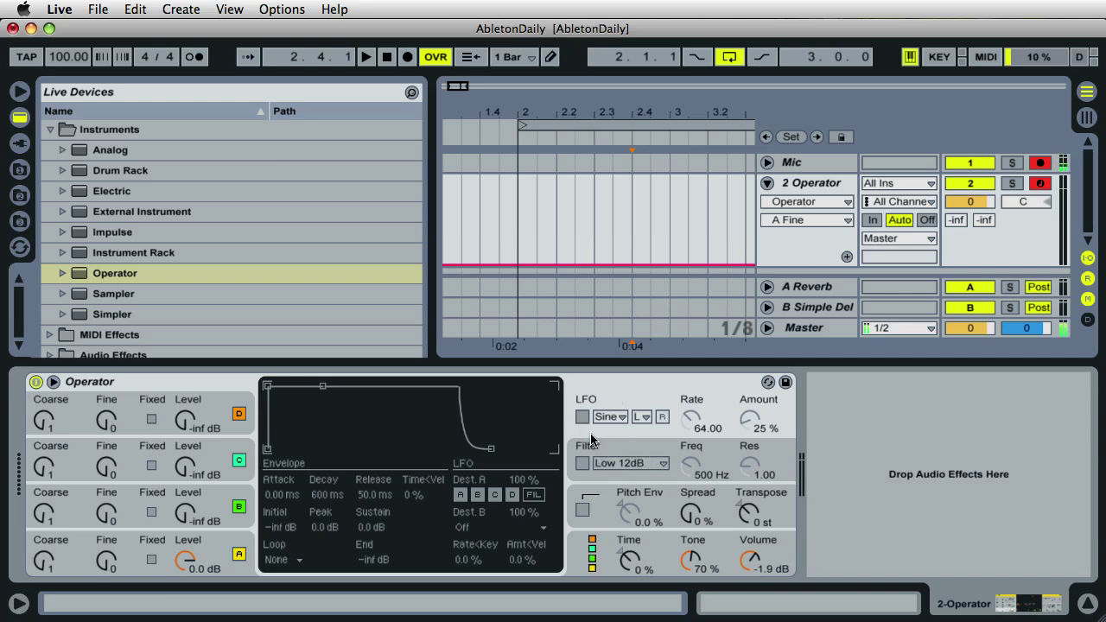
pyautogui.click(583, 417)
pyautogui.click(582, 417)
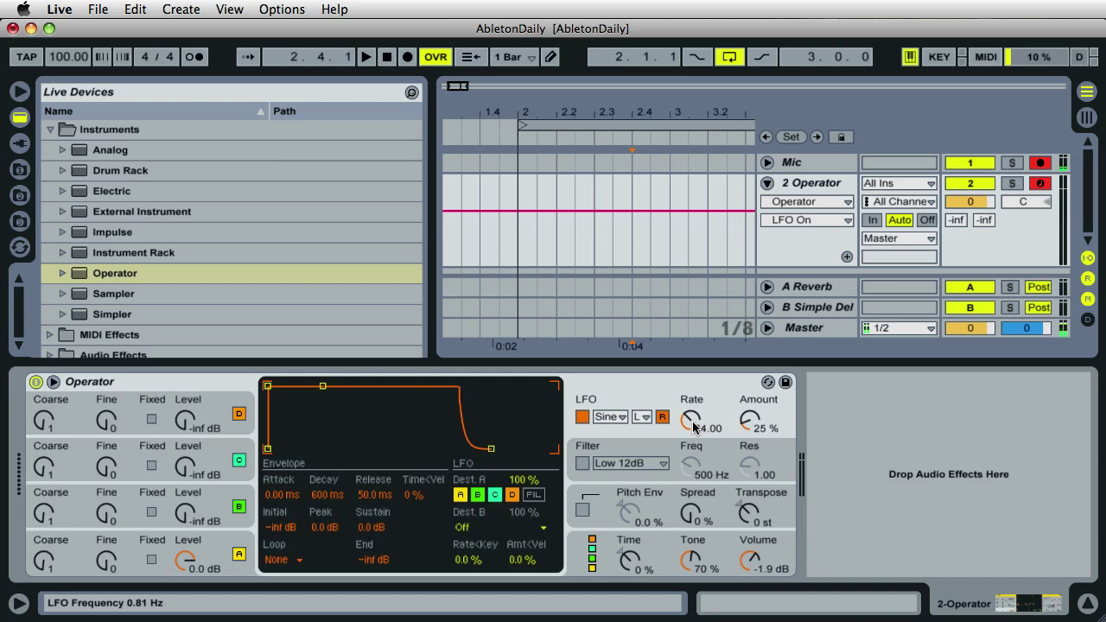
pyautogui.moveTo(694, 426); pyautogui.dragTo(691, 423)
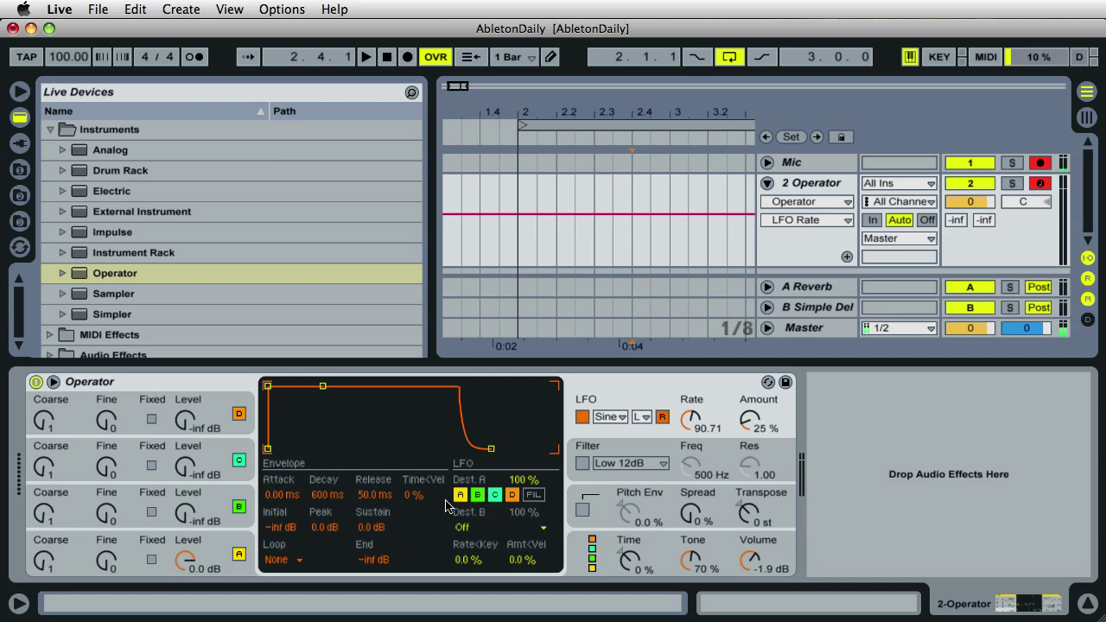
# Route the LFO to the filter only, turning off A, D and C, with Amount at 26%
pyautogui.click(460, 501)
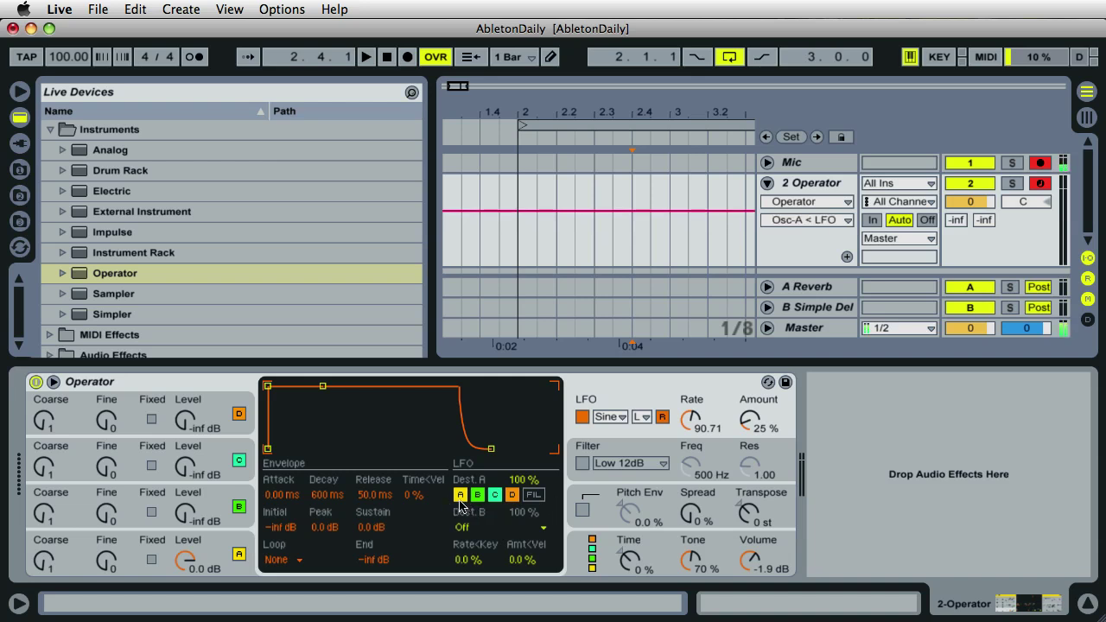
pyautogui.click(510, 497)
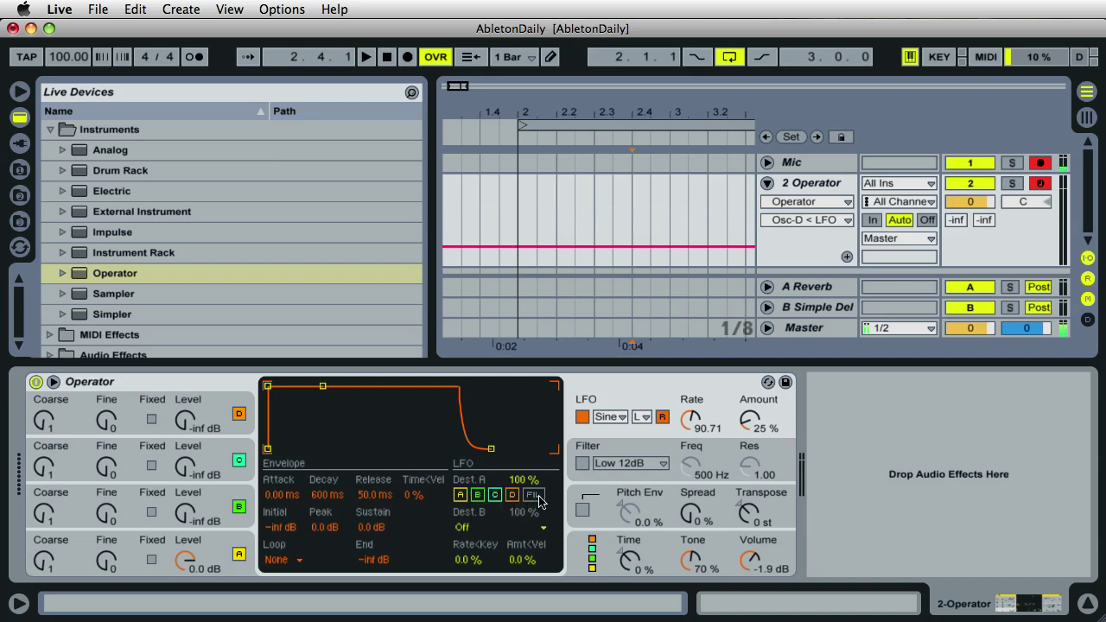
pyautogui.click(535, 496)
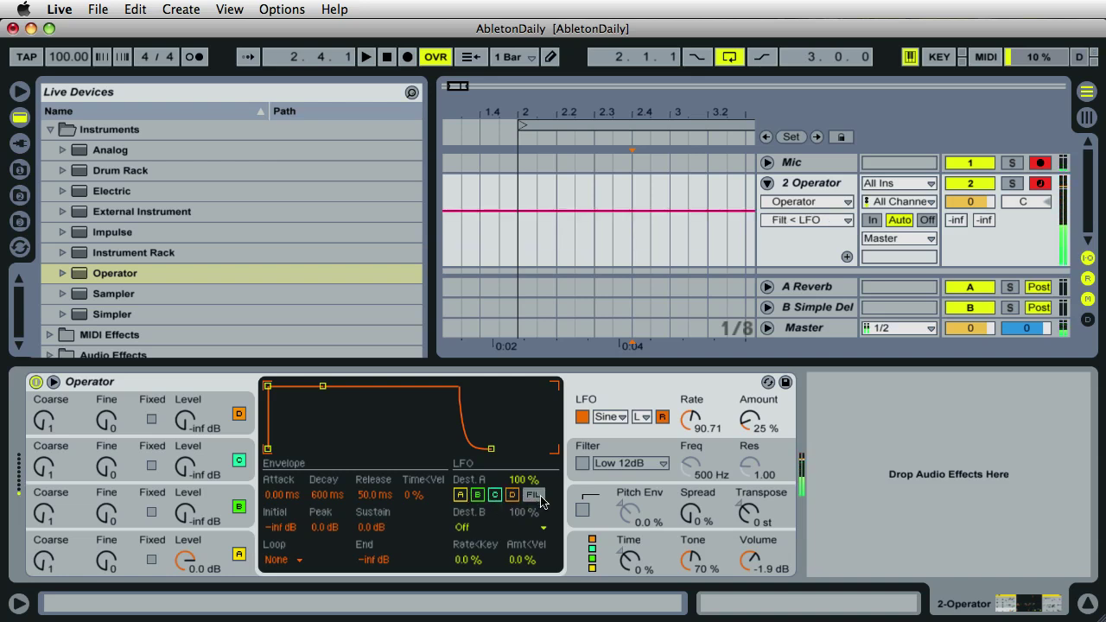
pyautogui.click(749, 424)
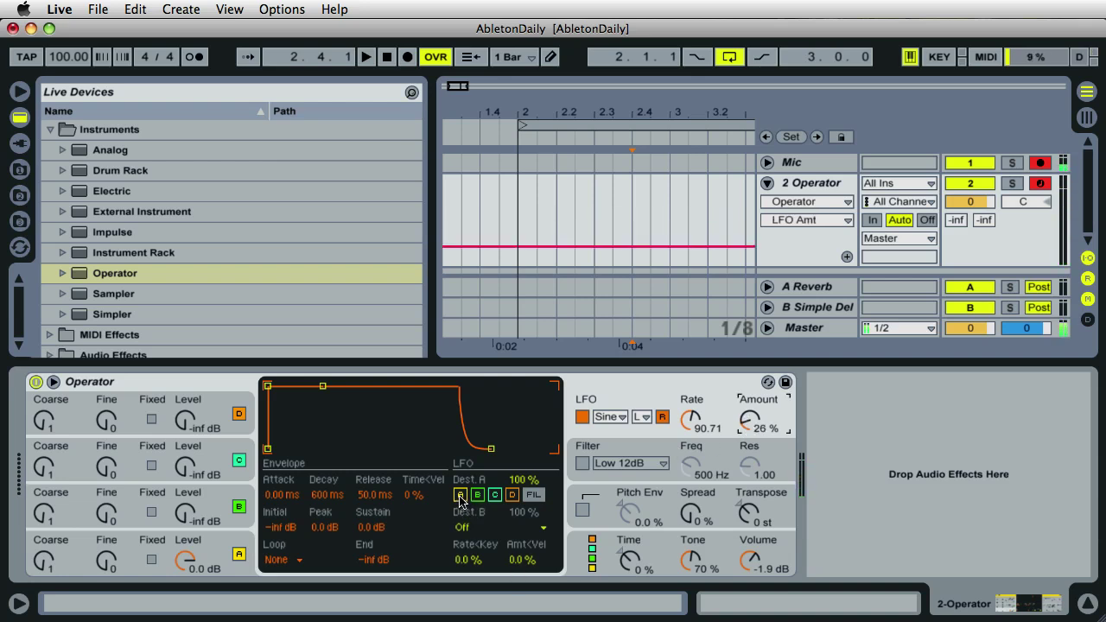
pyautogui.click(500, 496)
pyautogui.click(533, 497)
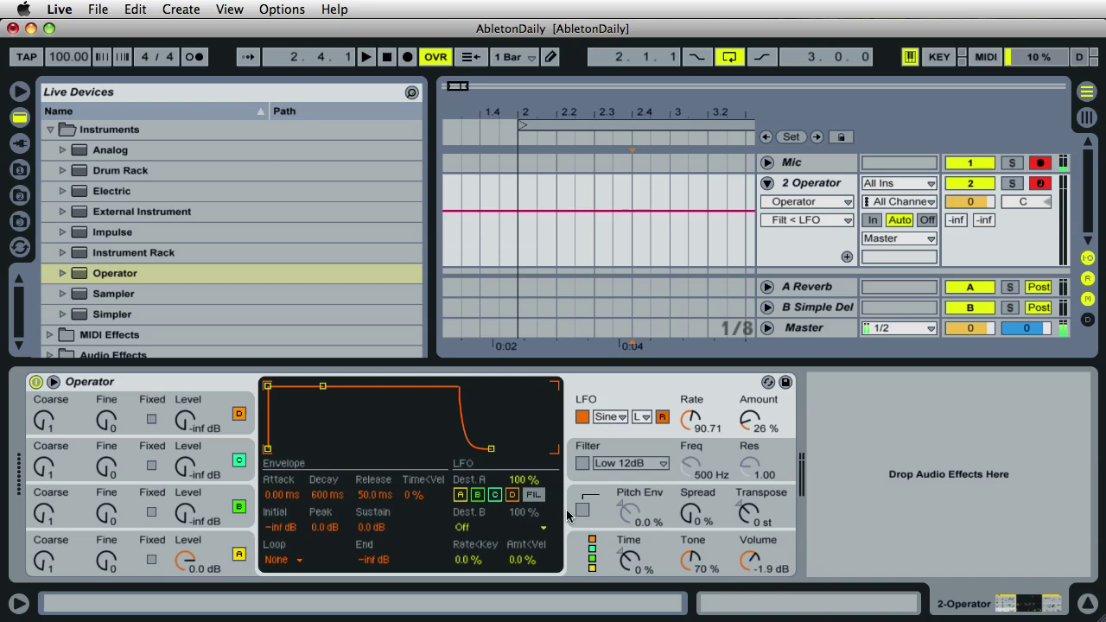
# Enable Operator's Low 12dB filter at 500 Hz cutoff and 1.00 resonance
pyautogui.click(582, 464)
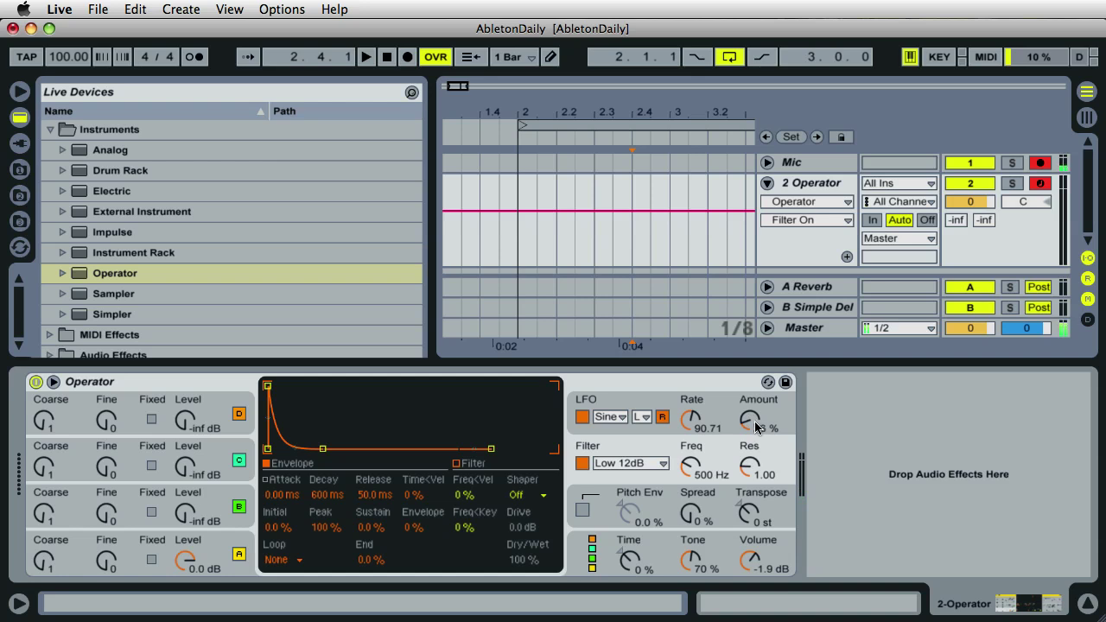
# Set LFO Amount to 96%, Operator volume to -5.1 dB, and oscillator A Coarse to 0.5
pyautogui.moveTo(753, 428); pyautogui.dragTo(749, 427)
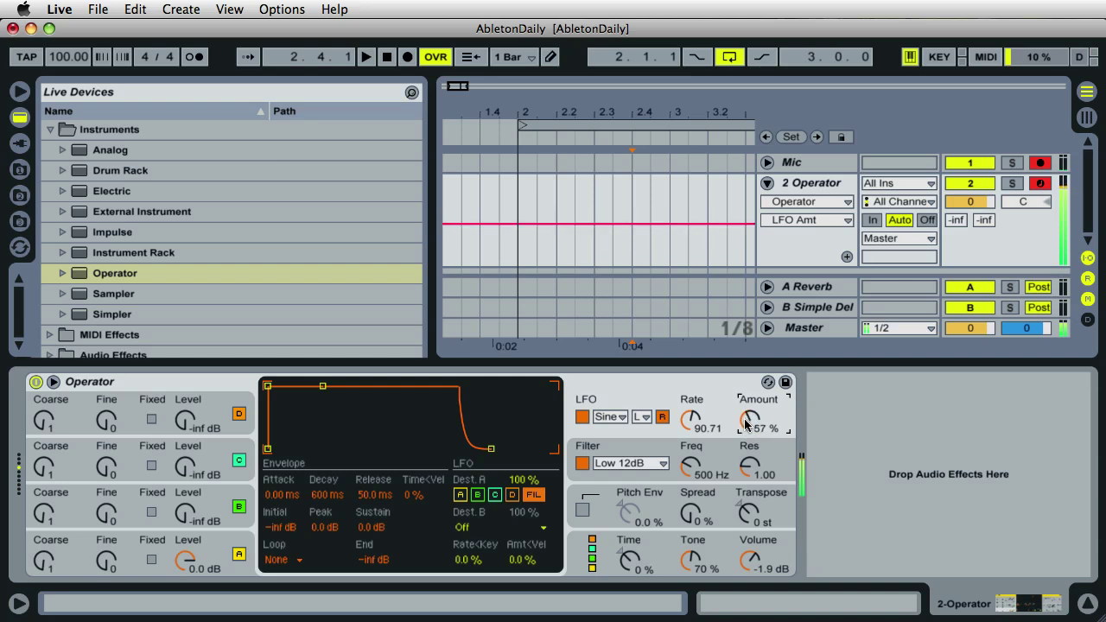
pyautogui.moveTo(747, 561); pyautogui.dragTo(749, 560)
pyautogui.moveTo(743, 429); pyautogui.dragTo(749, 430)
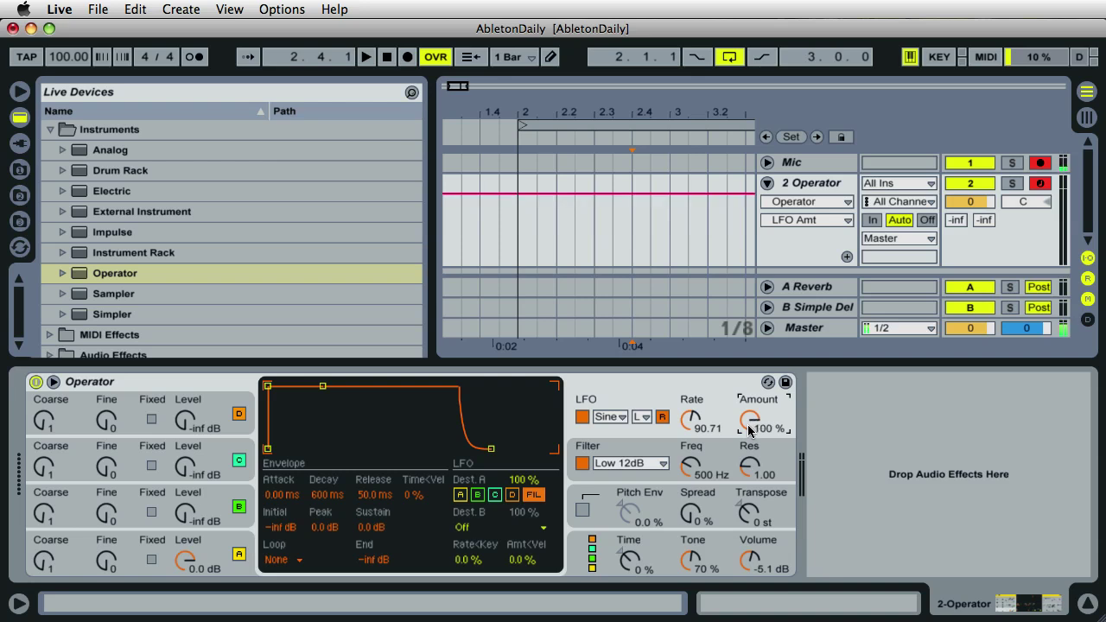
pyautogui.moveTo(748, 428); pyautogui.dragTo(751, 425)
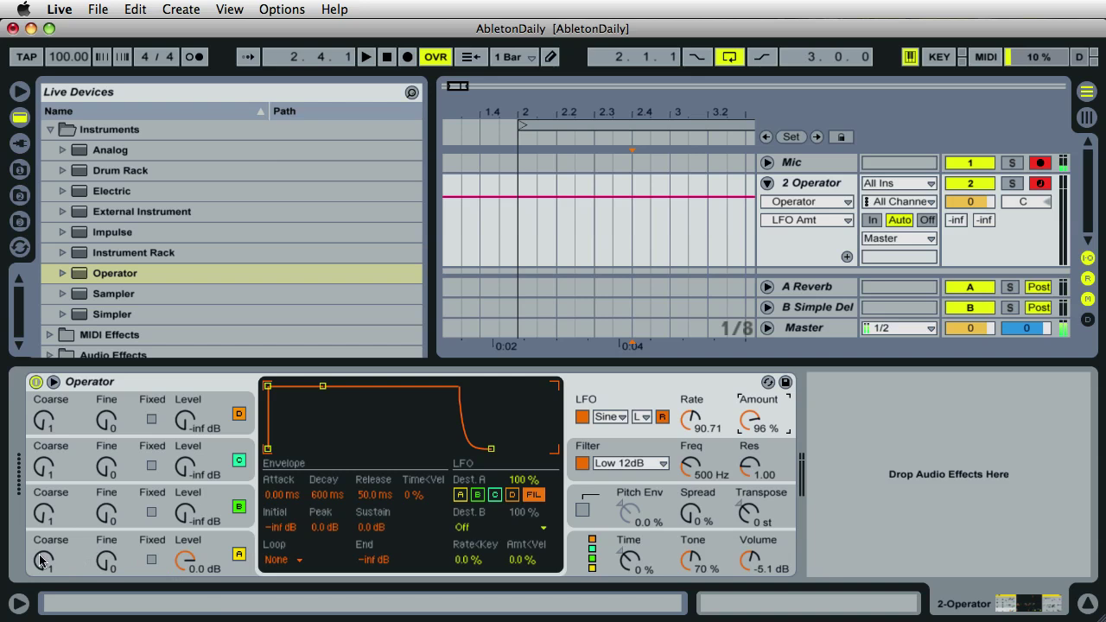
pyautogui.moveTo(40, 565); pyautogui.dragTo(41, 570)
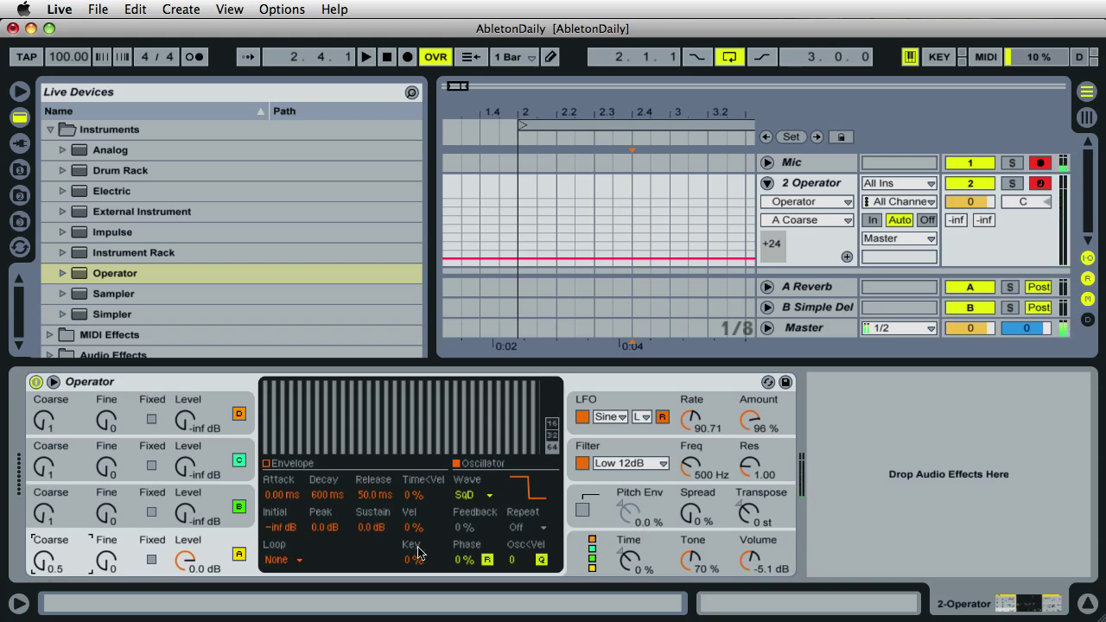
# Select oscillator A's Level, then show the LFO's sine-wave settings in Operator's display
pyautogui.click(211, 549)
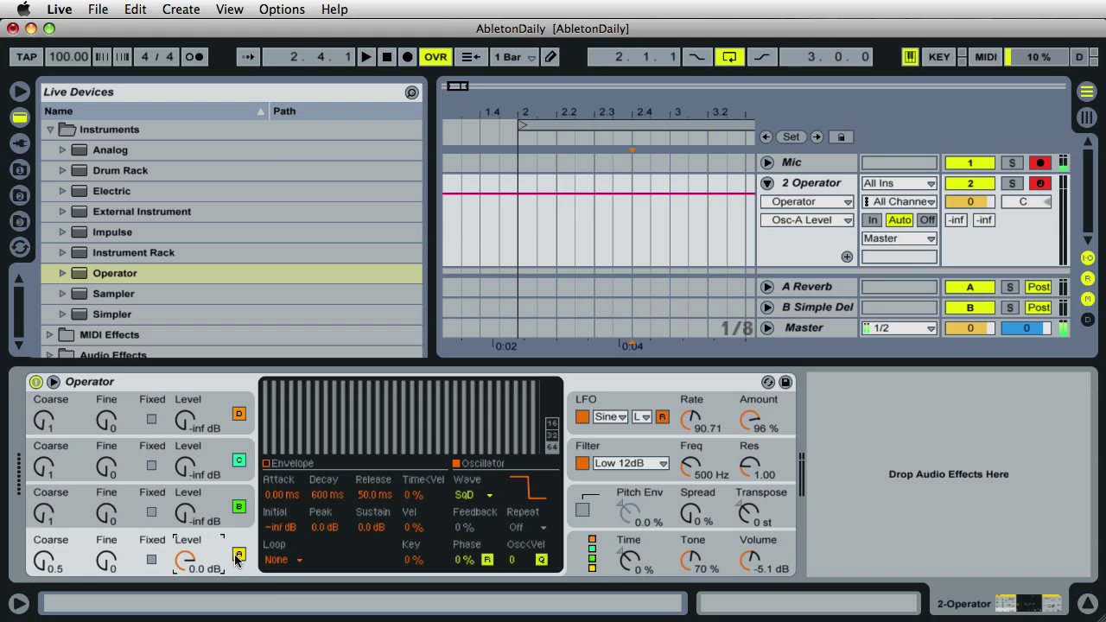
pyautogui.click(624, 409)
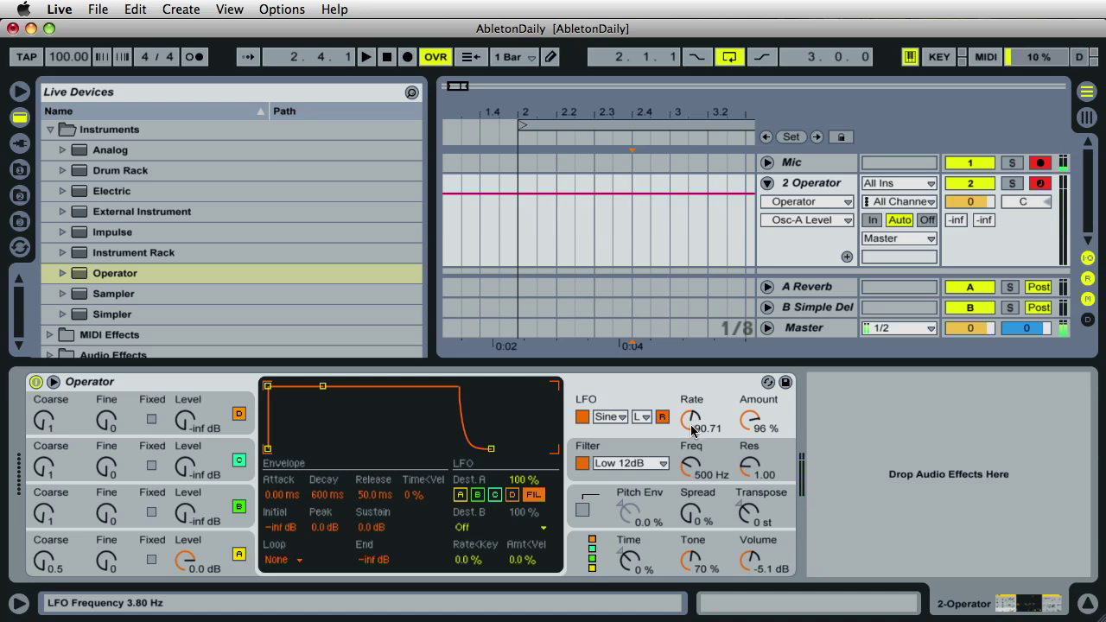
# Lower the LFO Rate from 90.71 to 81.36 (2.21 Hz)
pyautogui.moveTo(691, 429); pyautogui.dragTo(693, 429)
pyautogui.scroll(6, 692, 429)
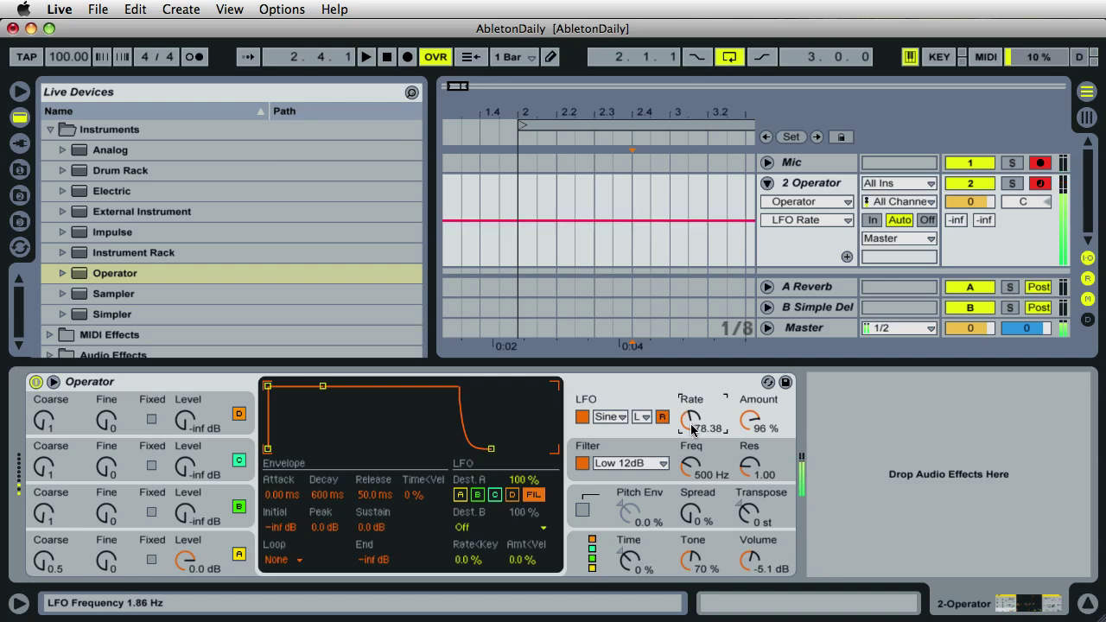
pyautogui.scroll(2, 692, 428)
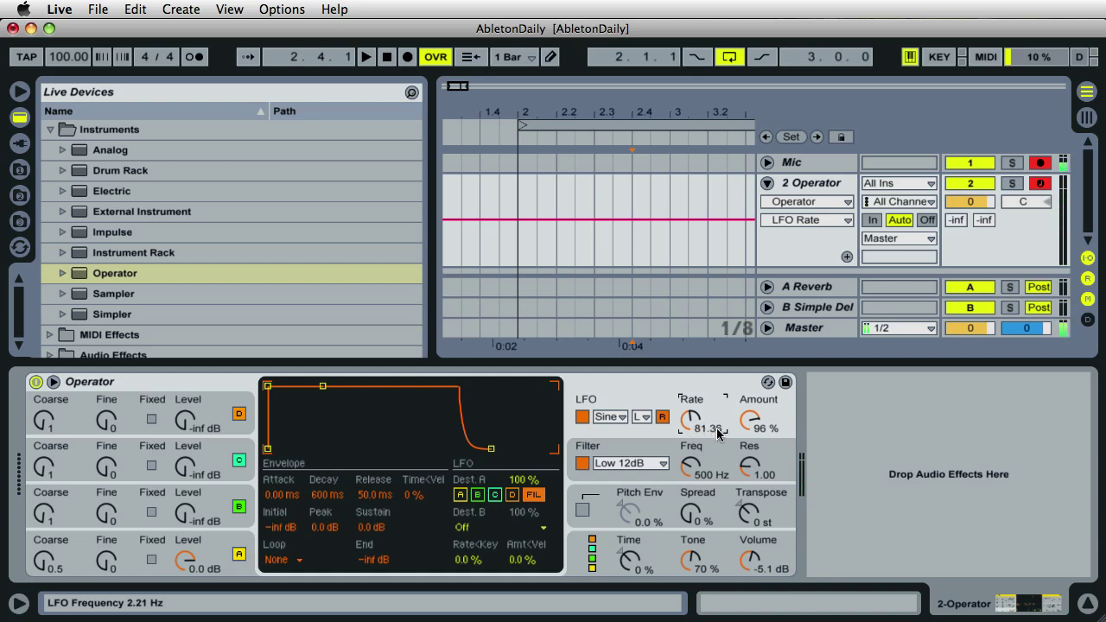
# Set the Low 12dB filter cutoff to 153 Hz and its resonance to 1.39
pyautogui.click(692, 474)
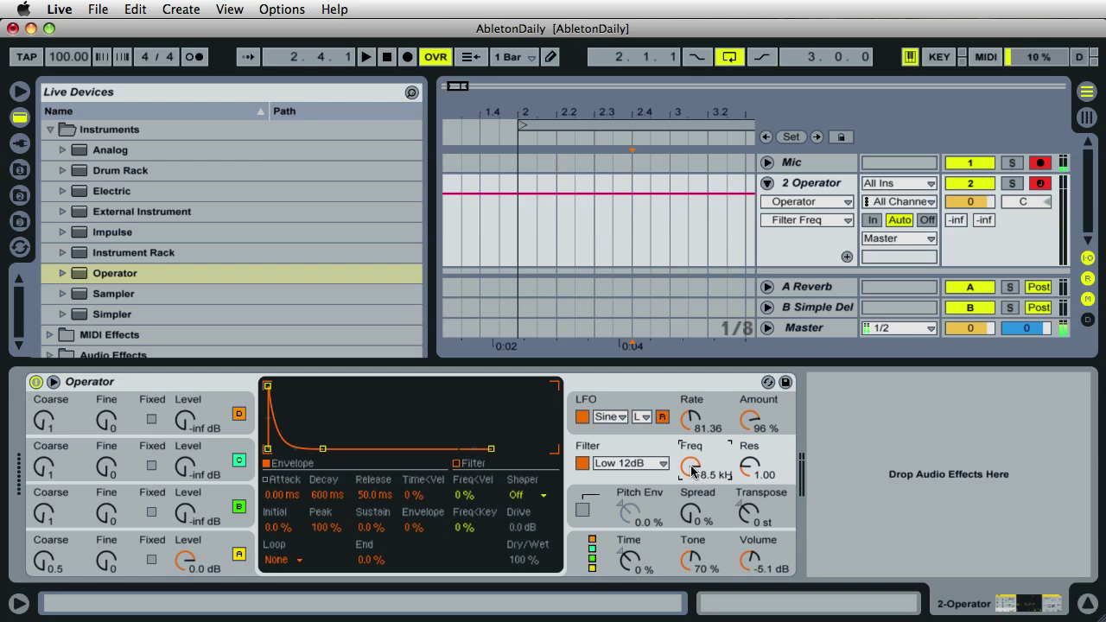
pyautogui.moveTo(692, 469)
pyautogui.mouseDown()
pyautogui.moveTo(694, 510)
pyautogui.moveTo(690, 467)
pyautogui.mouseUp()
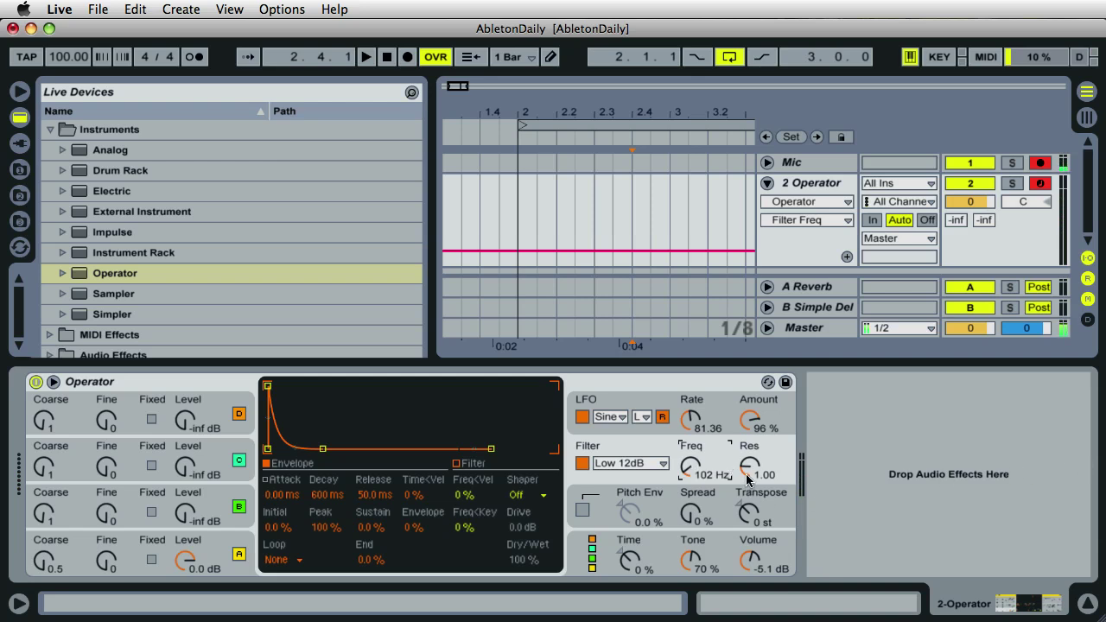
pyautogui.moveTo(748, 480); pyautogui.dragTo(748, 474)
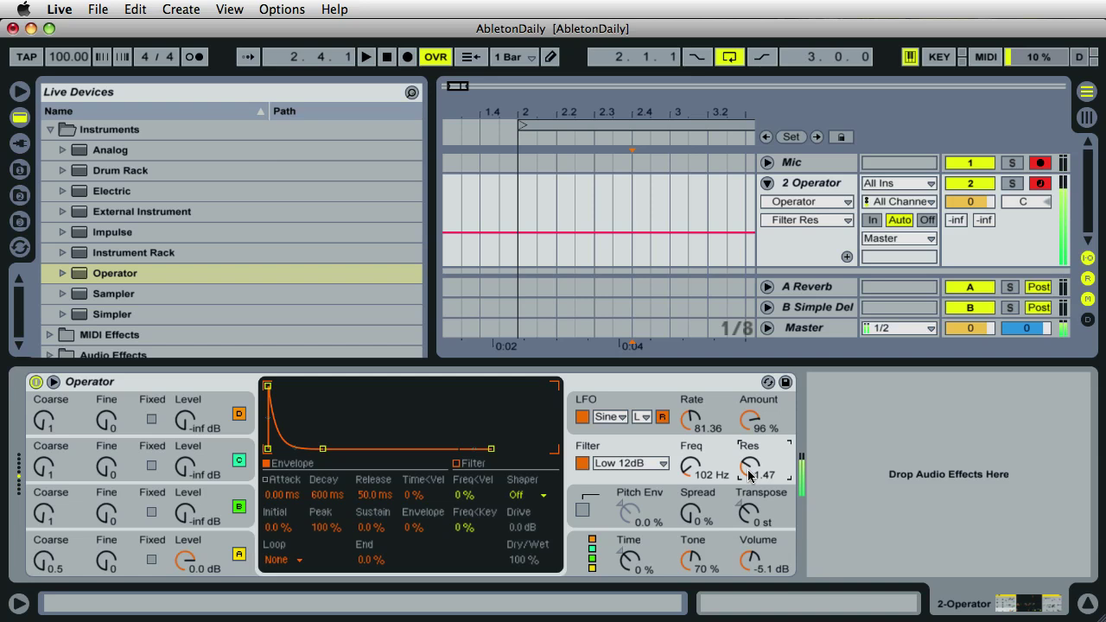
pyautogui.moveTo(748, 475); pyautogui.dragTo(750, 475)
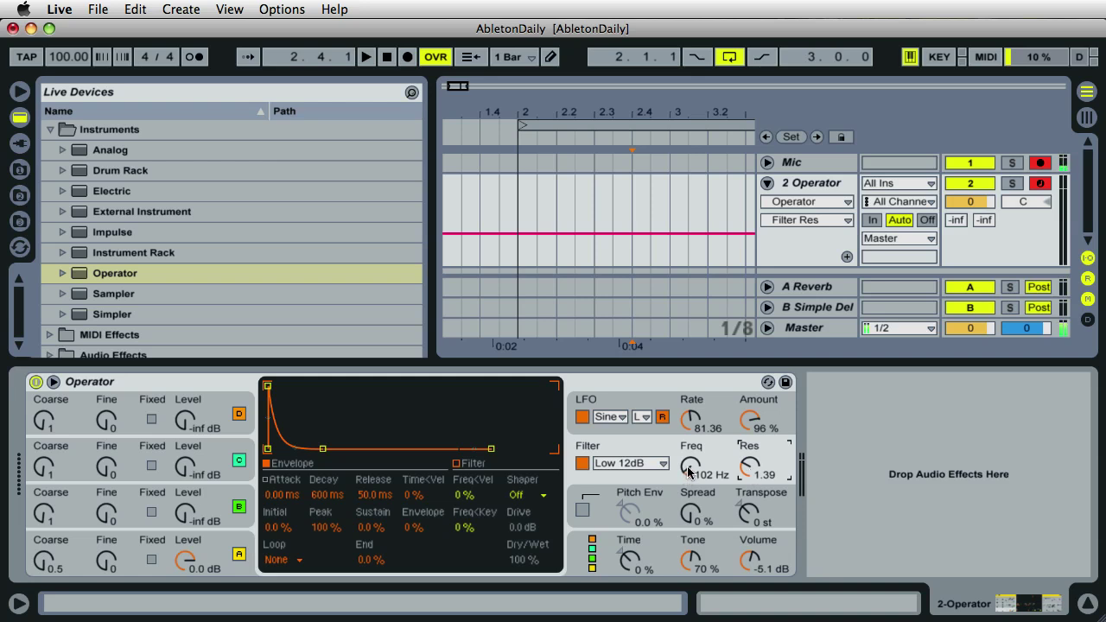
pyautogui.moveTo(689, 474); pyautogui.dragTo(689, 472)
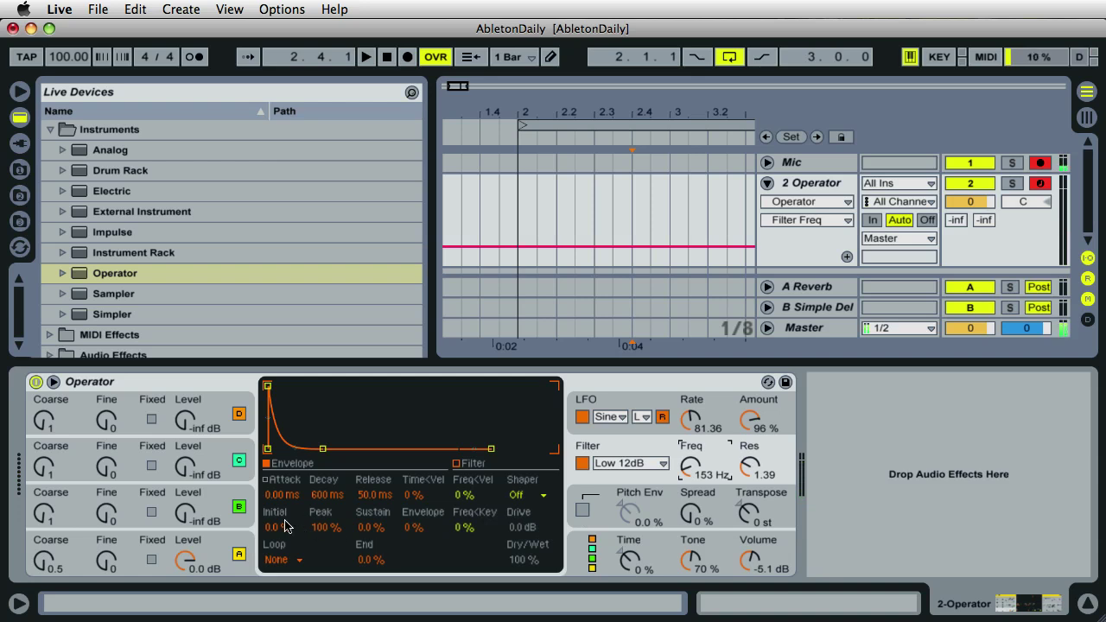
# Raise oscillator B's Level knob from -inf to -22 dB
pyautogui.click(212, 511)
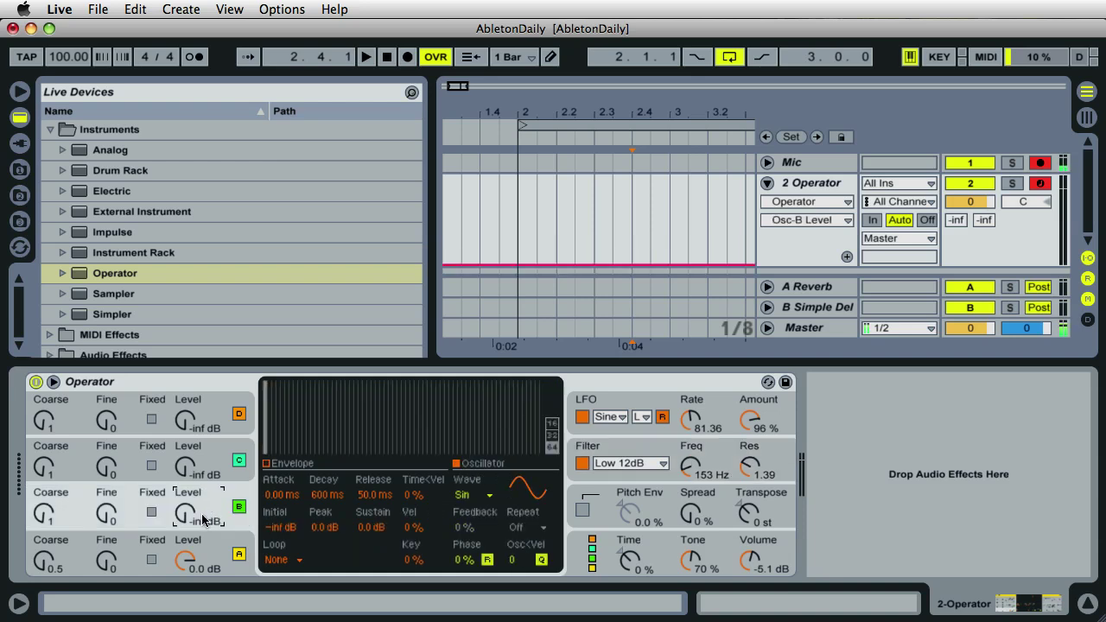
pyautogui.moveTo(183, 520); pyautogui.dragTo(182, 517)
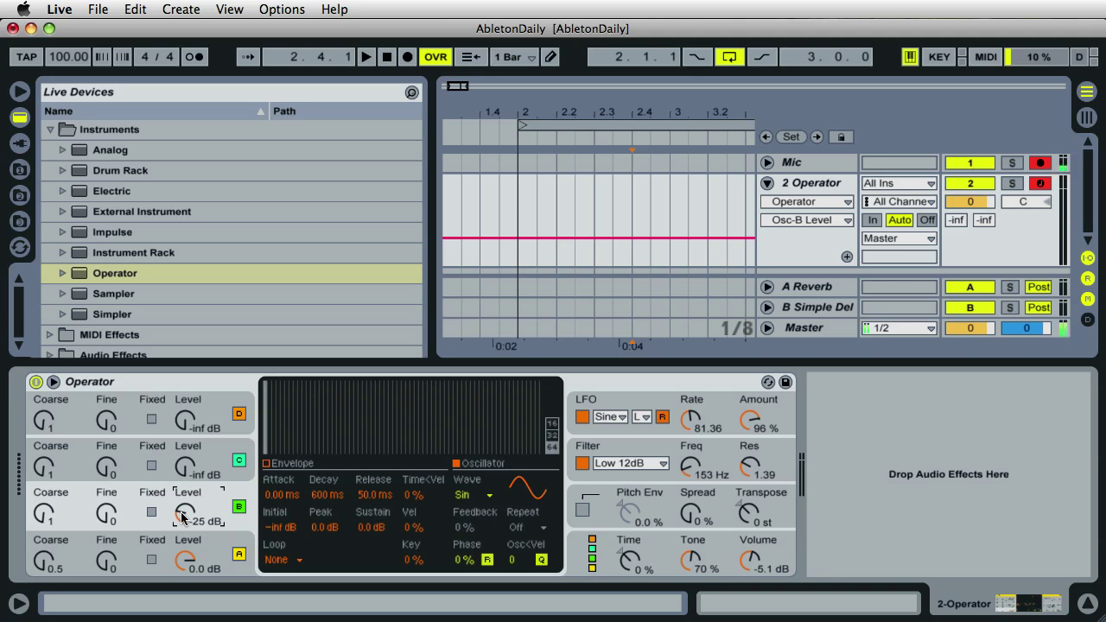
pyautogui.moveTo(181, 516); pyautogui.dragTo(181, 516)
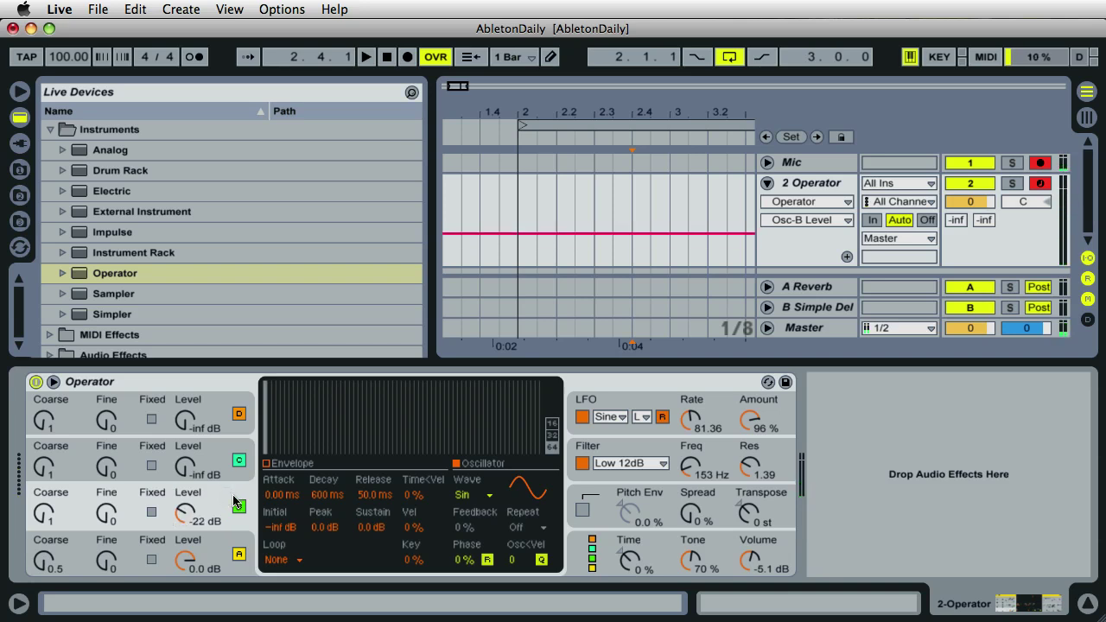
# Switch oscillator B to the SqD square wave and raise its level to around -18 dB
pyautogui.click(474, 496)
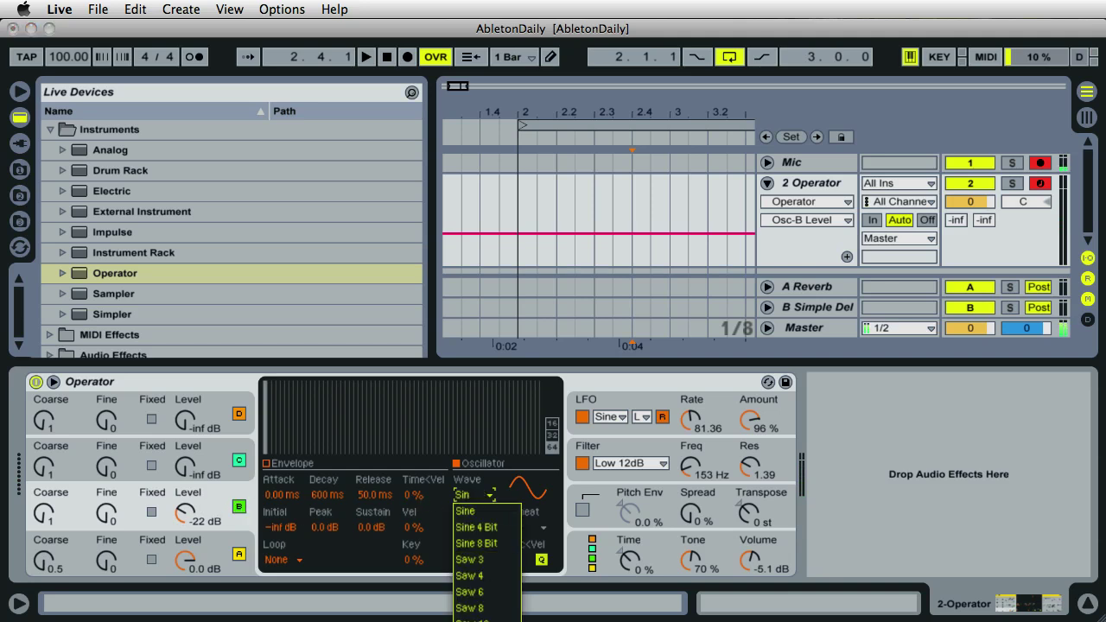
pyautogui.click(475, 609)
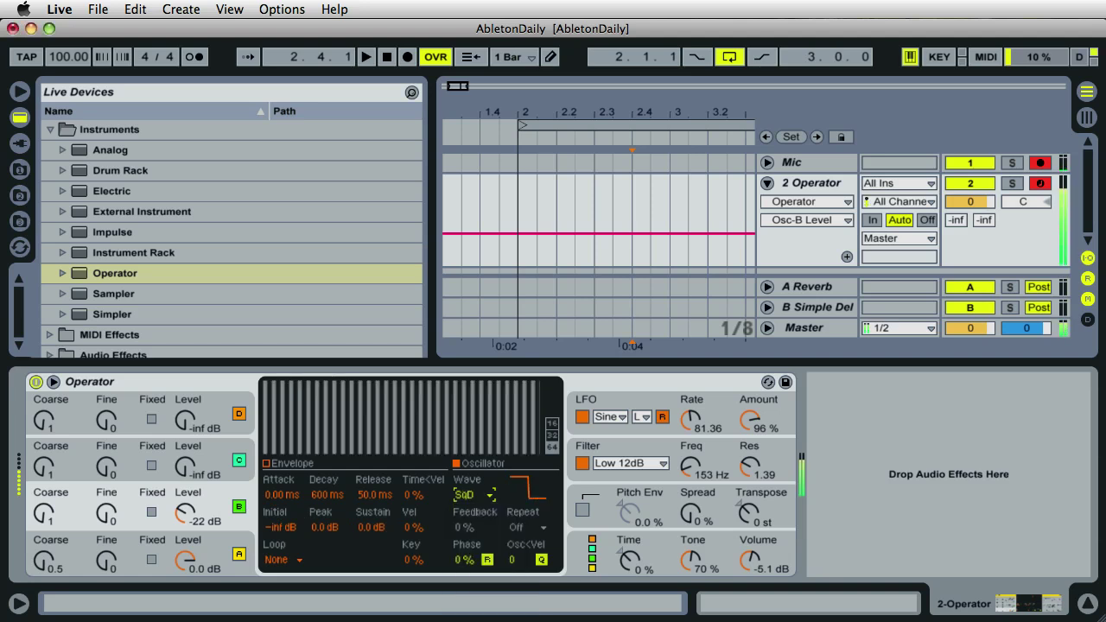
pyautogui.moveTo(182, 515); pyautogui.dragTo(182, 505)
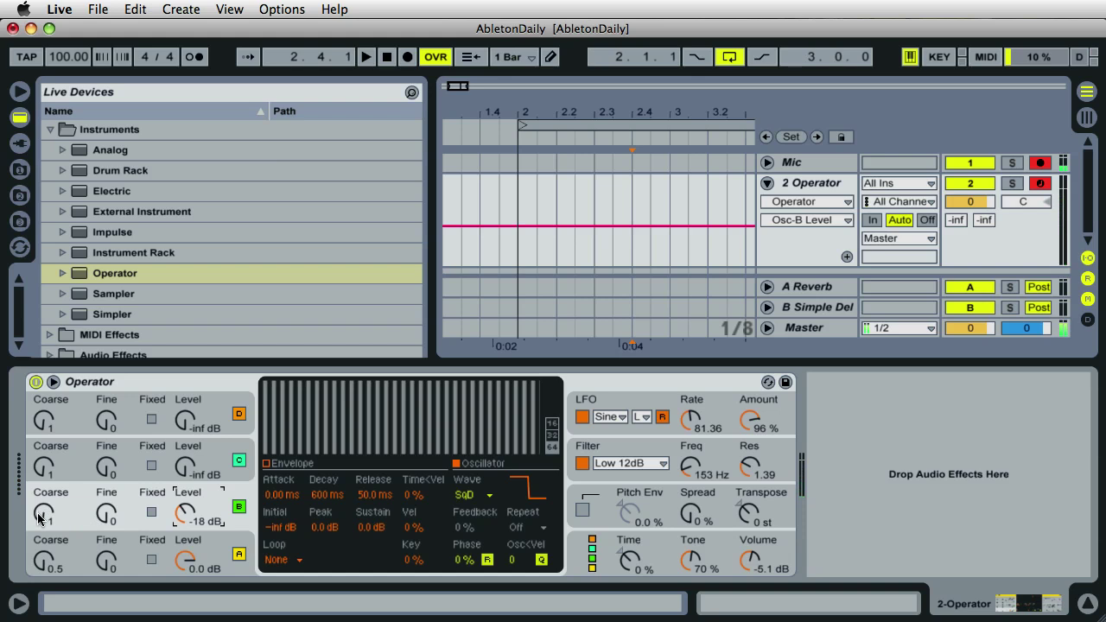
pyautogui.moveTo(43, 517); pyautogui.dragTo(43, 522)
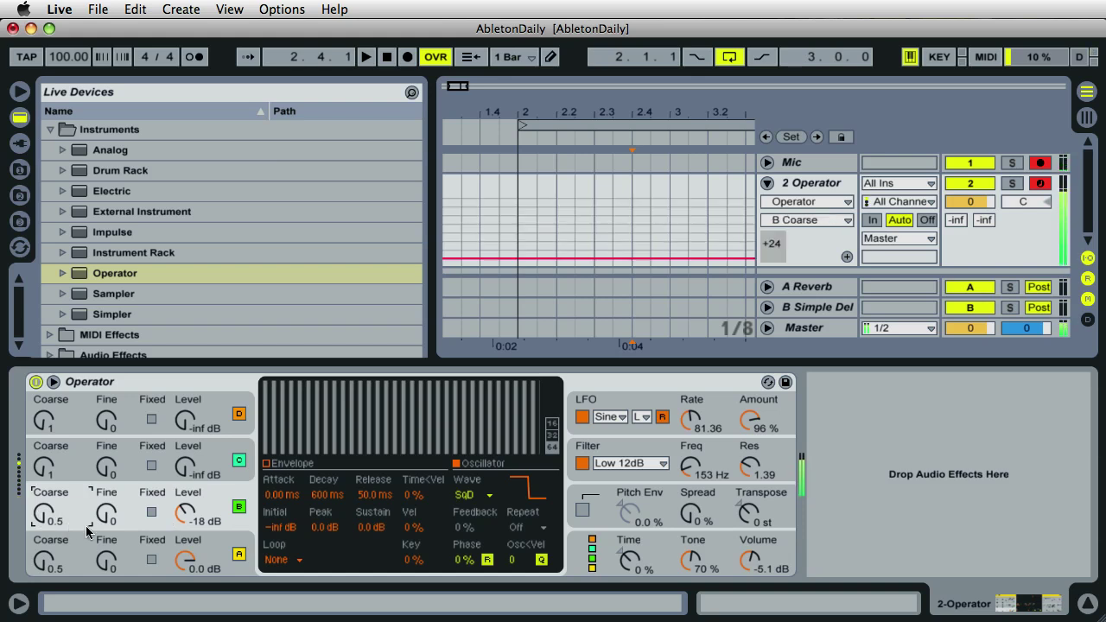
pyautogui.moveTo(186, 522); pyautogui.dragTo(189, 519)
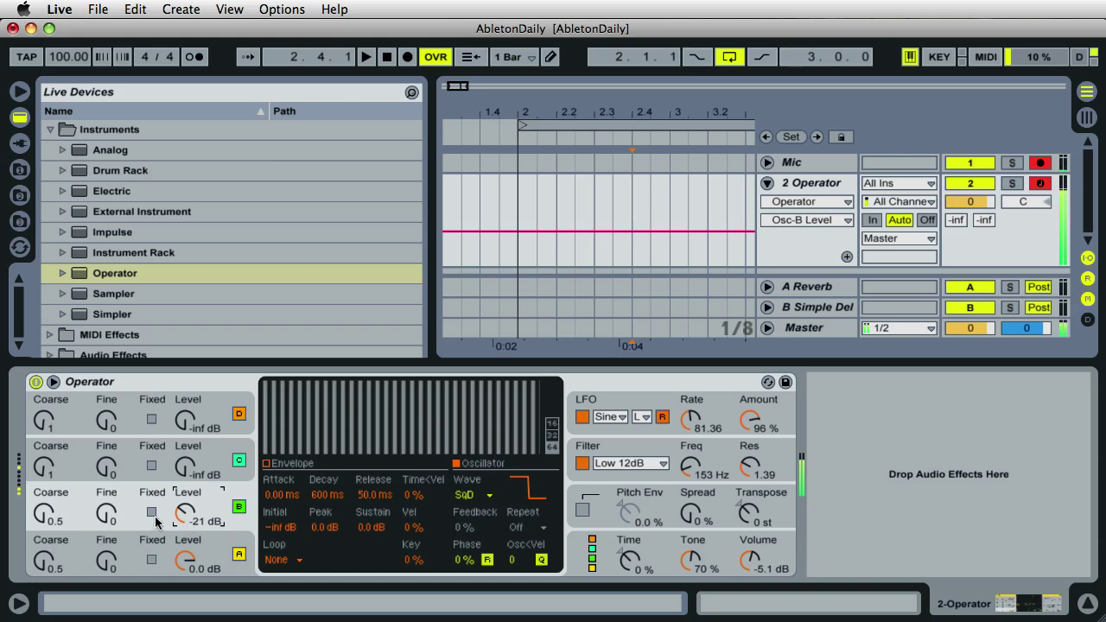
# Compare oscillator B muted and unmuted, then set its coarse tuning to 1 and level to -20 dB
pyautogui.click(241, 507)
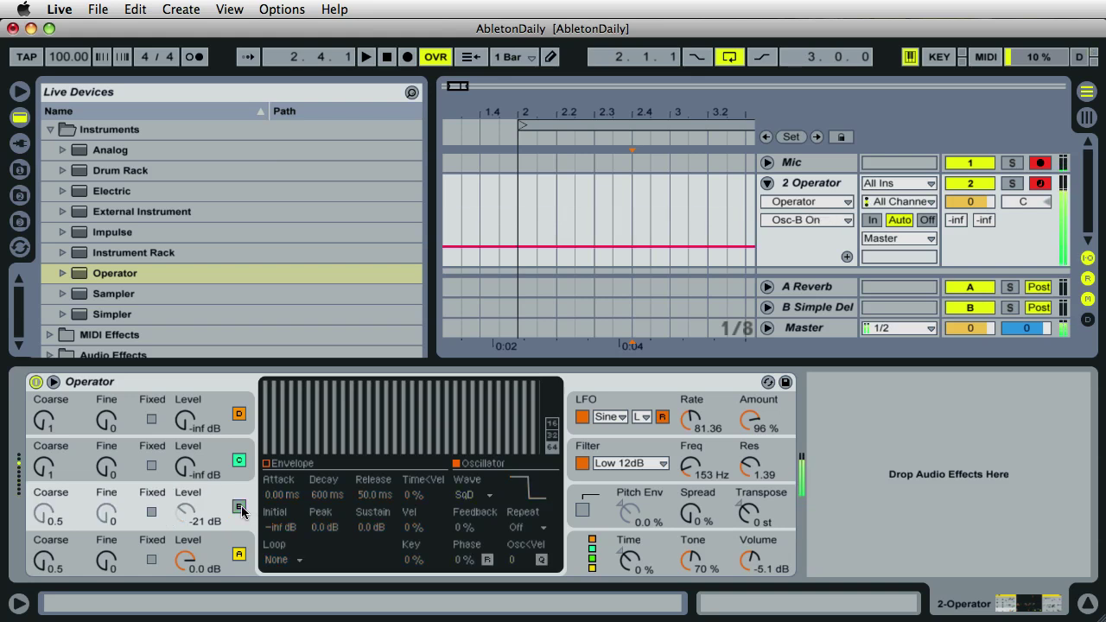
pyautogui.click(241, 507)
pyautogui.moveTo(191, 516); pyautogui.dragTo(149, 516)
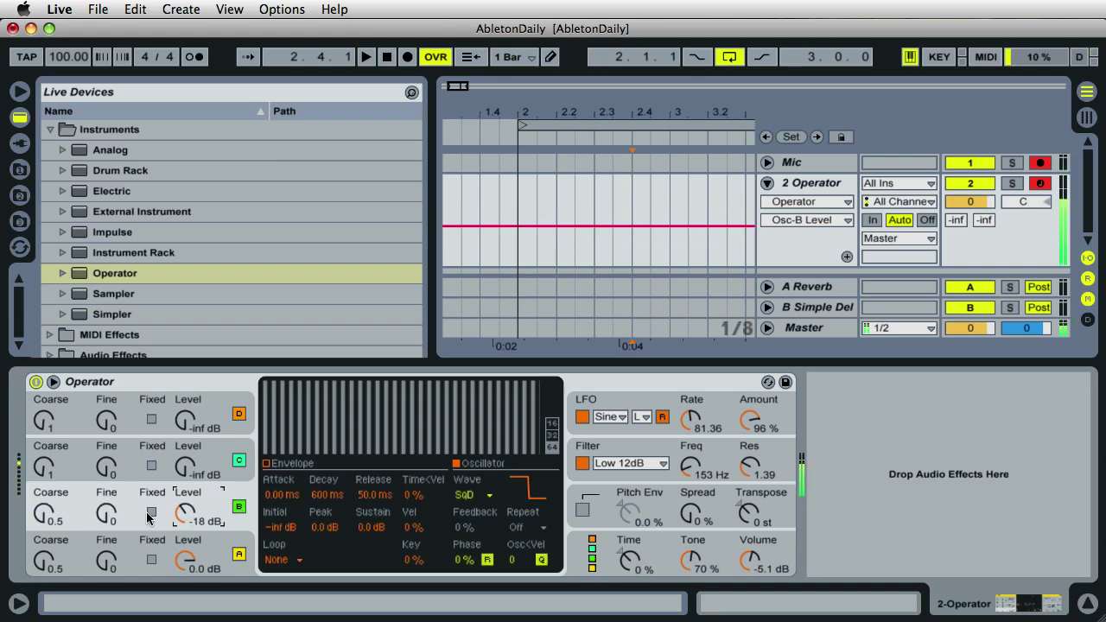
pyautogui.moveTo(45, 517); pyautogui.dragTo(45, 510)
pyautogui.click(183, 510)
pyautogui.moveTo(183, 510); pyautogui.dragTo(183, 514)
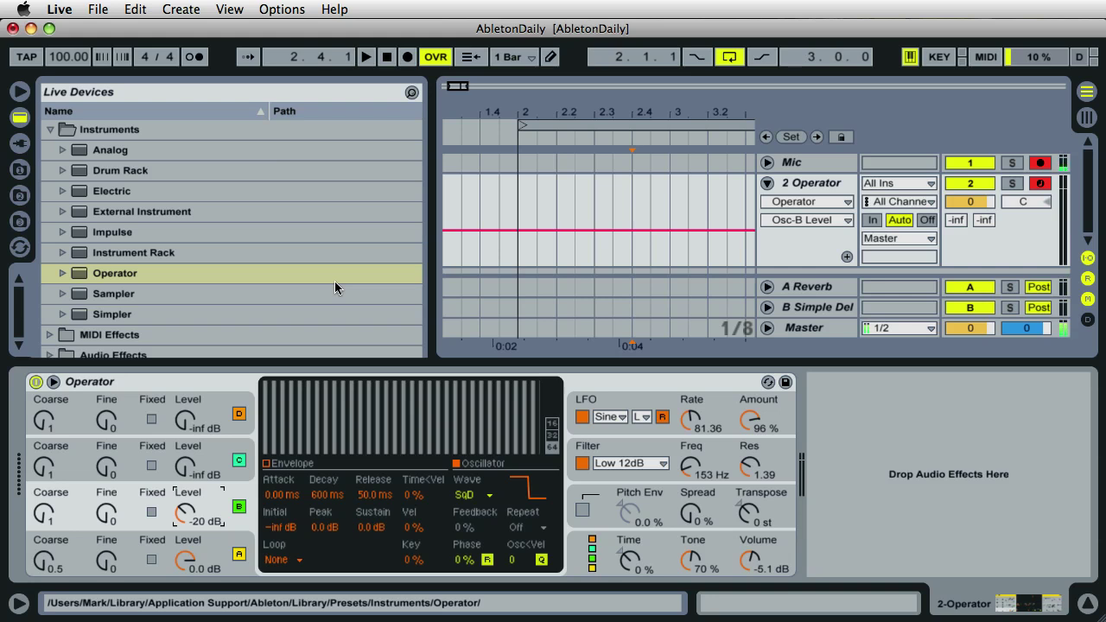
# Insert a Saturator from Audio Effects after Operator in the device chain
pyautogui.click(50, 129)
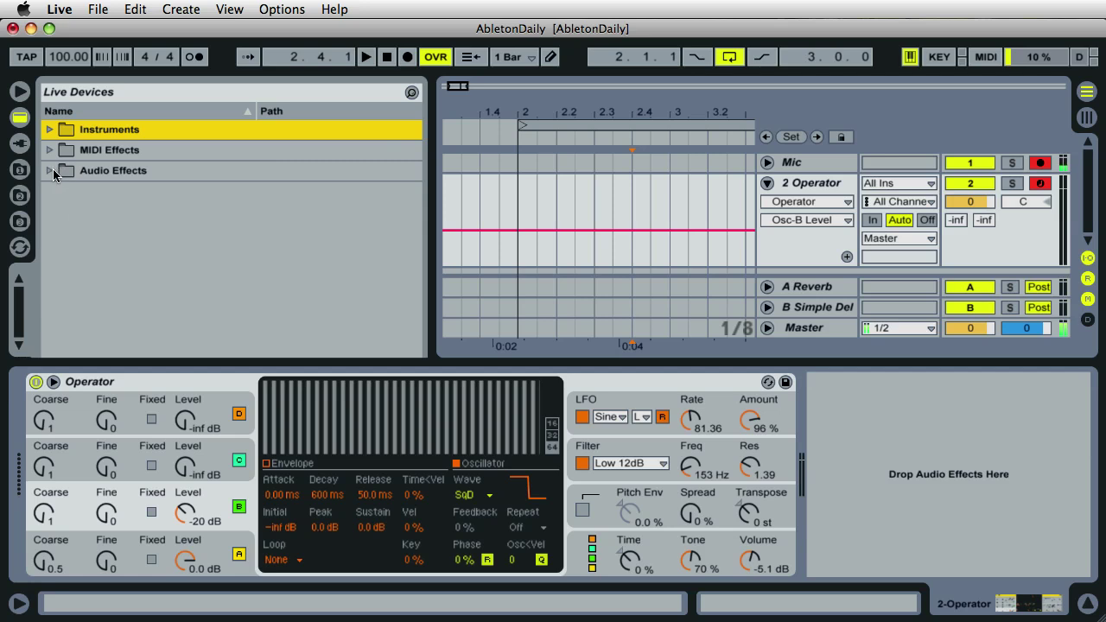
pyautogui.click(51, 172)
pyautogui.scroll(-4, 226, 247)
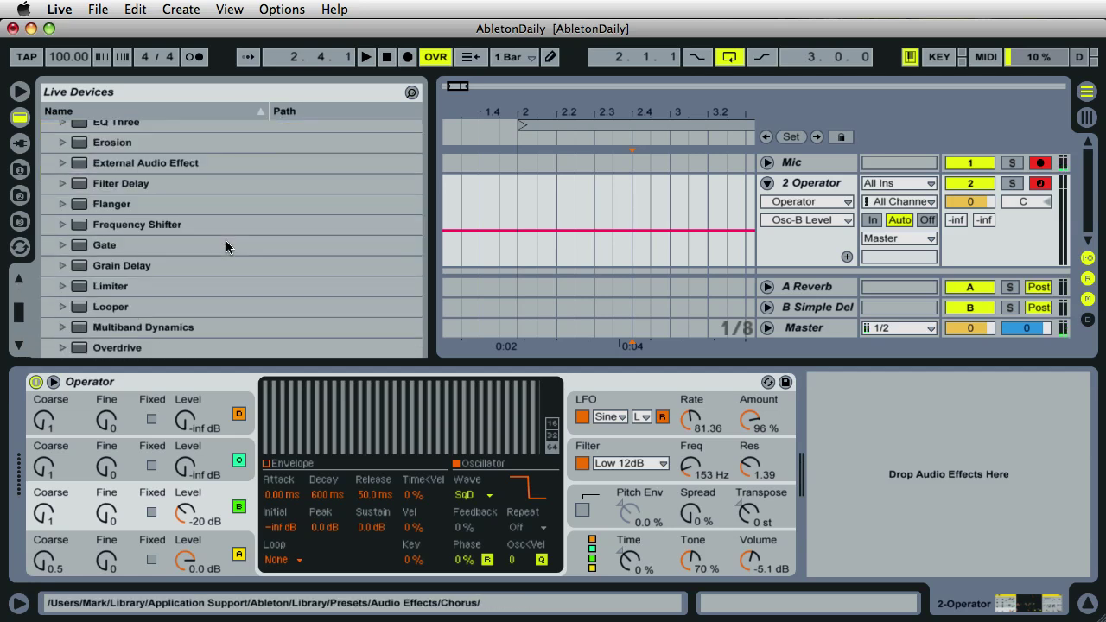
pyautogui.scroll(4, 226, 247)
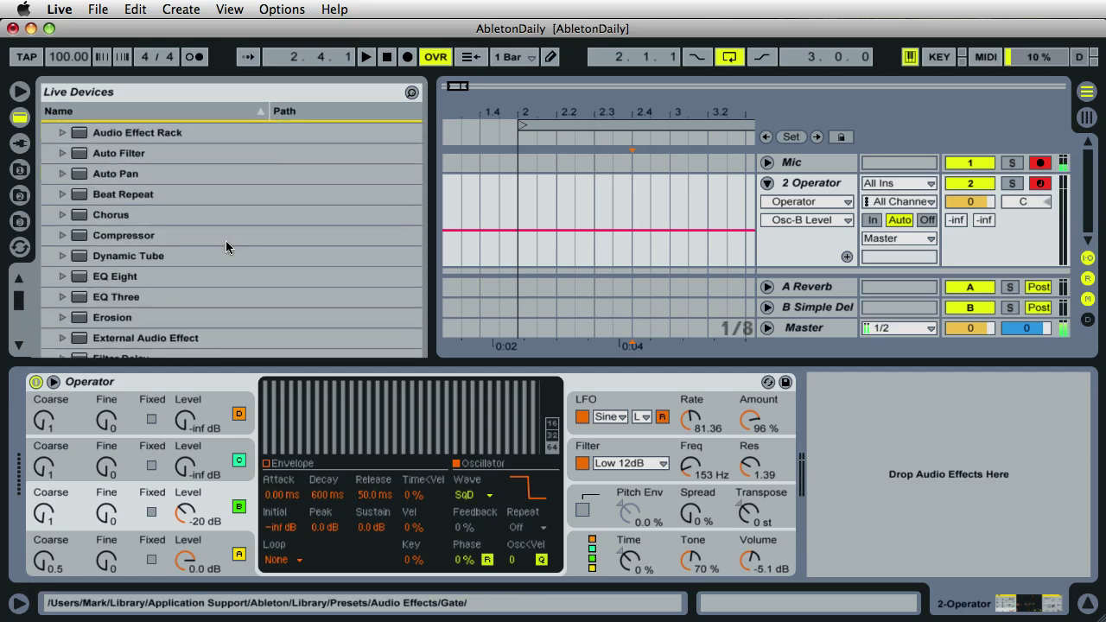
pyautogui.scroll(1, 226, 247)
pyautogui.scroll(-6, 226, 247)
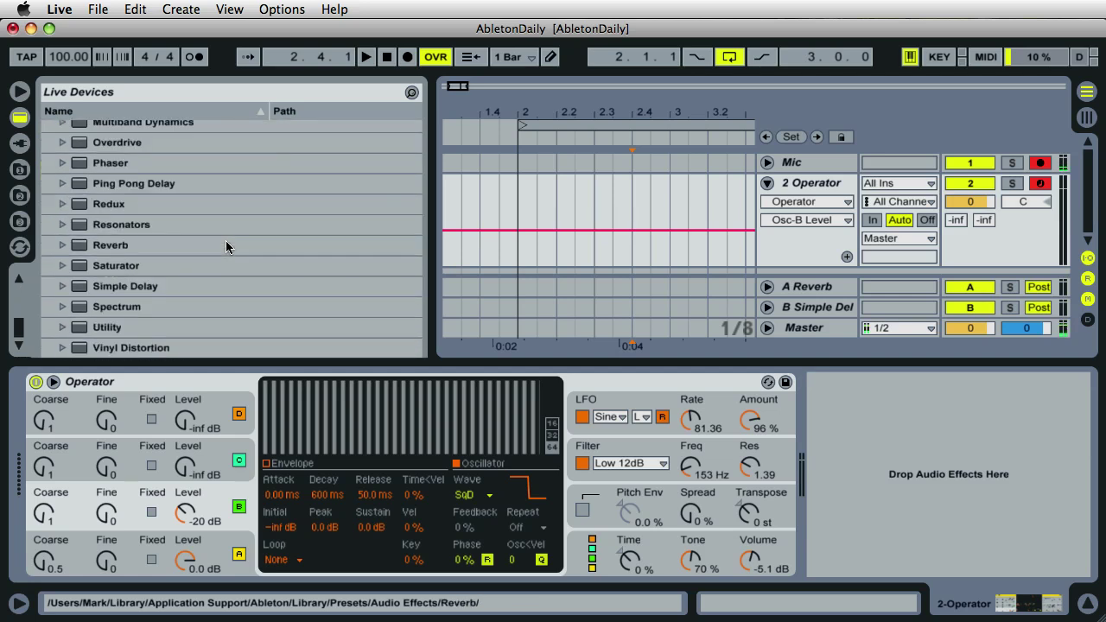
pyautogui.click(204, 263)
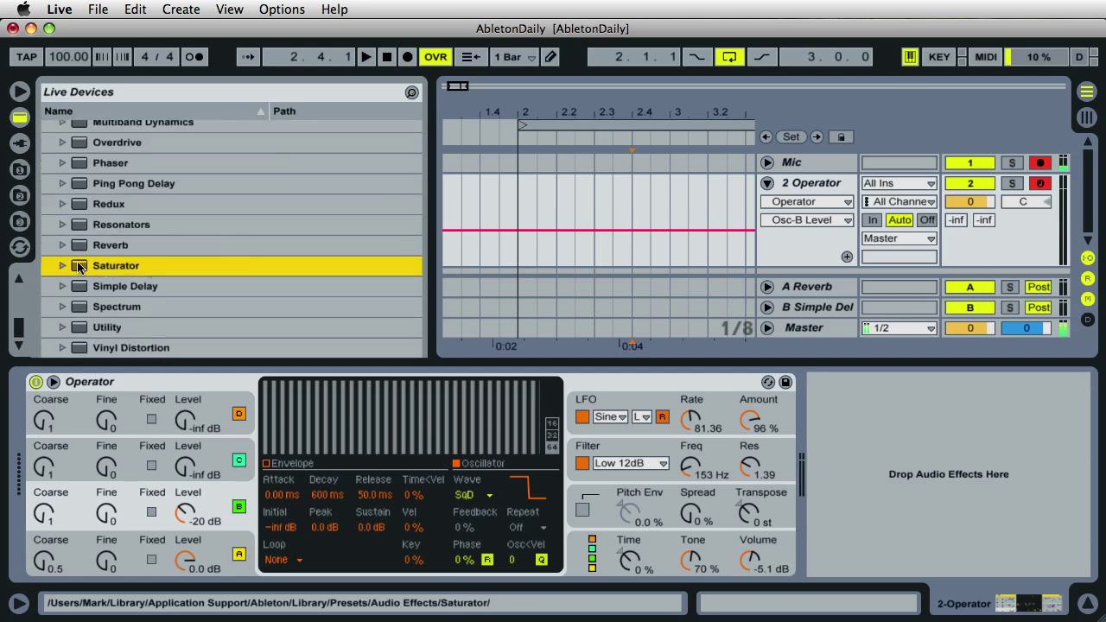
pyautogui.moveTo(78, 267); pyautogui.dragTo(860, 398)
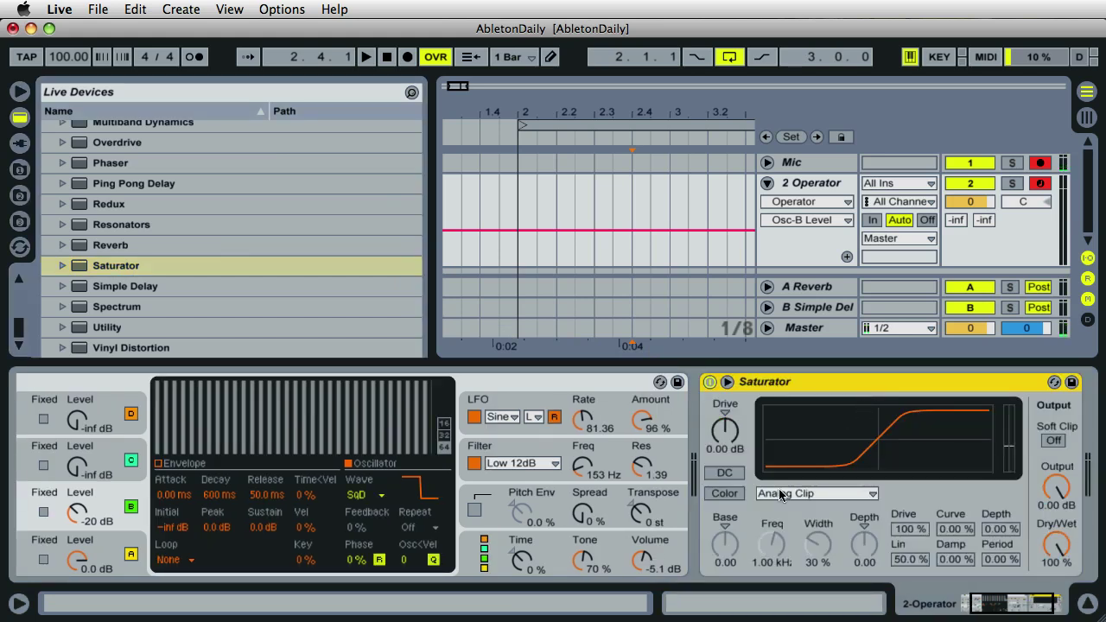
# Turn on the Saturator's Color stage and select the Medium Curve waveshape
pyautogui.click(726, 493)
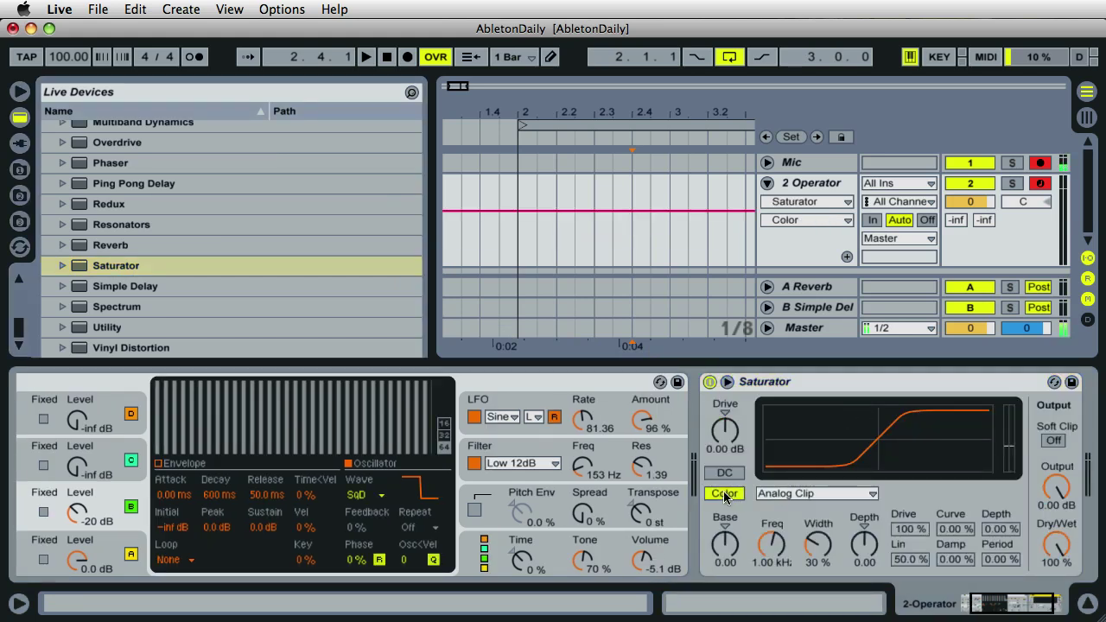
pyautogui.click(808, 498)
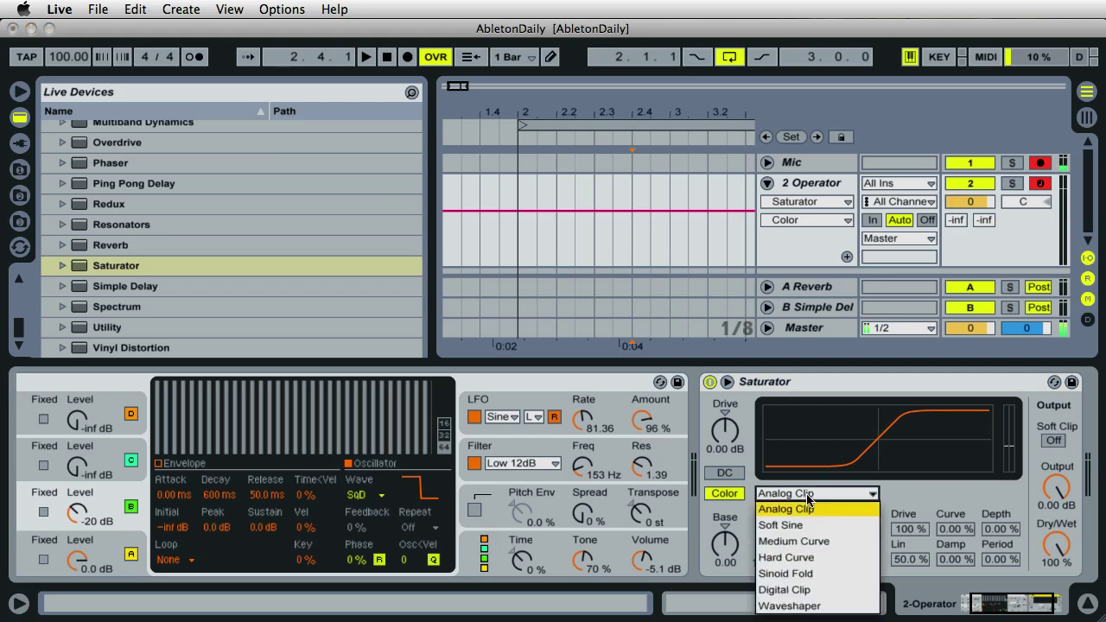
pyautogui.click(799, 541)
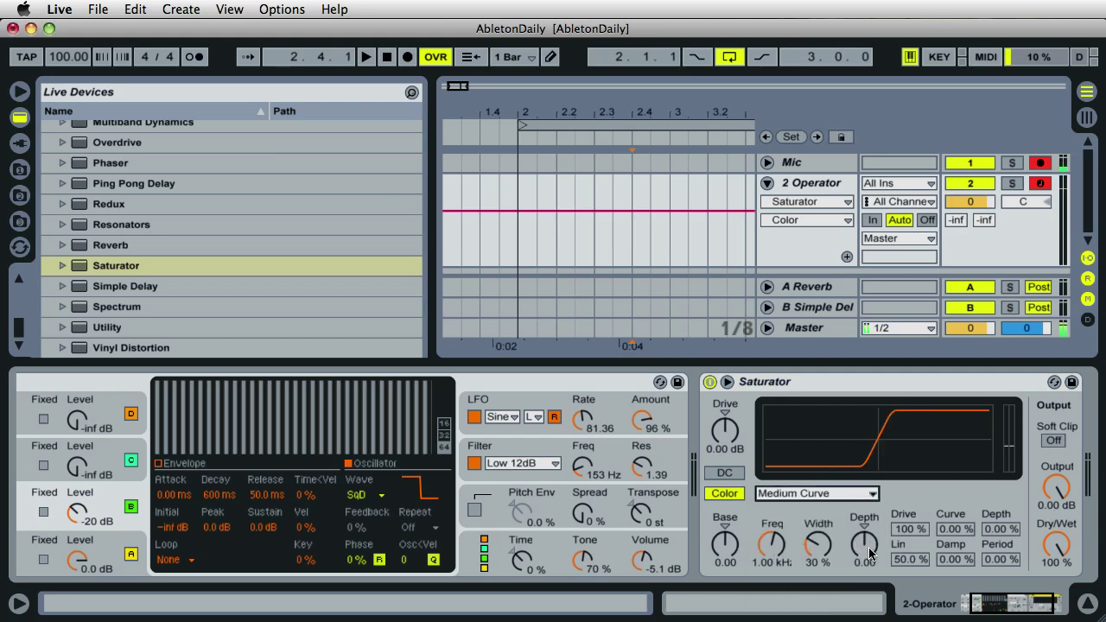
# Set Saturator Freq to 745 Hz and Depth to 18.7, with the reverb send at -inf dB
pyautogui.moveTo(867, 553); pyautogui.dragTo(870, 555)
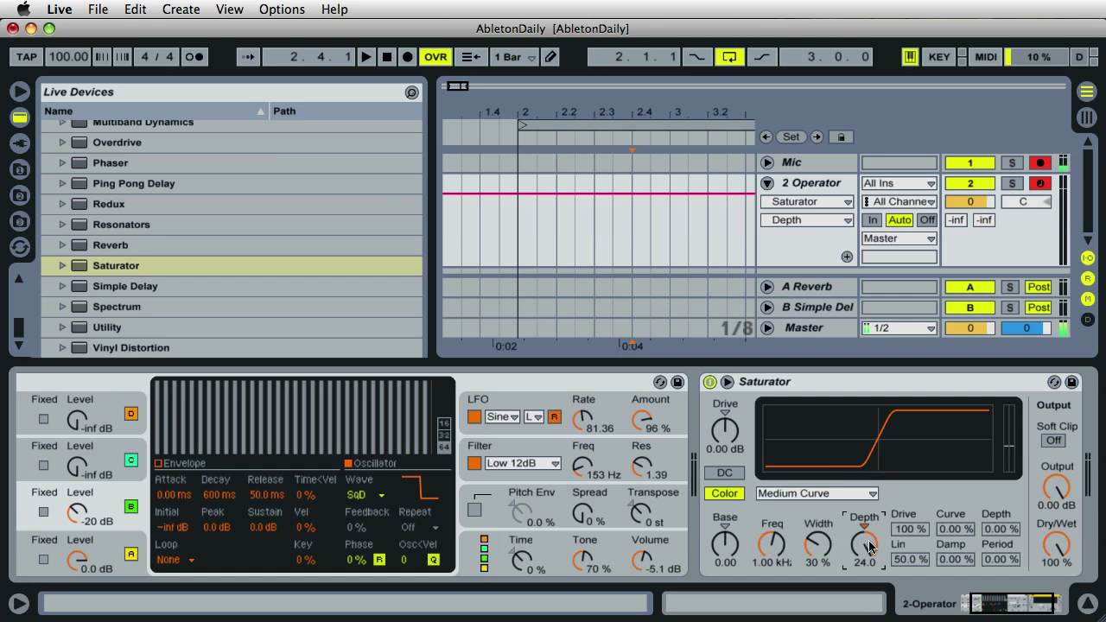
pyautogui.moveTo(769, 555)
pyautogui.mouseDown()
pyautogui.moveTo(769, 579)
pyautogui.moveTo(768, 546)
pyautogui.mouseUp()
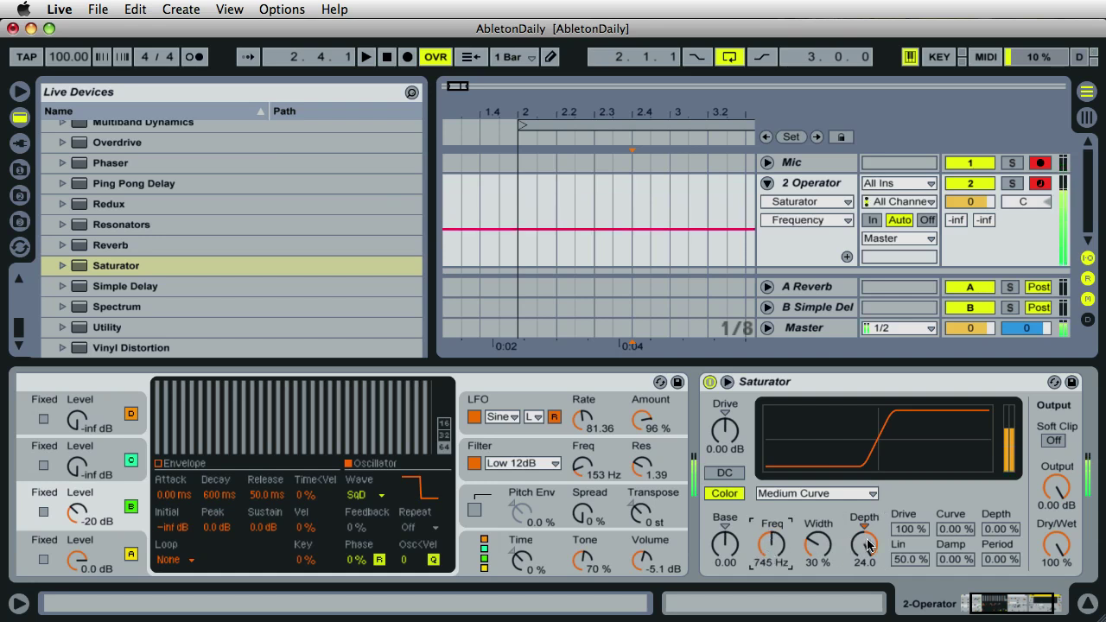
pyautogui.moveTo(870, 544); pyautogui.dragTo(869, 520)
pyautogui.moveTo(958, 221); pyautogui.dragTo(960, 227)
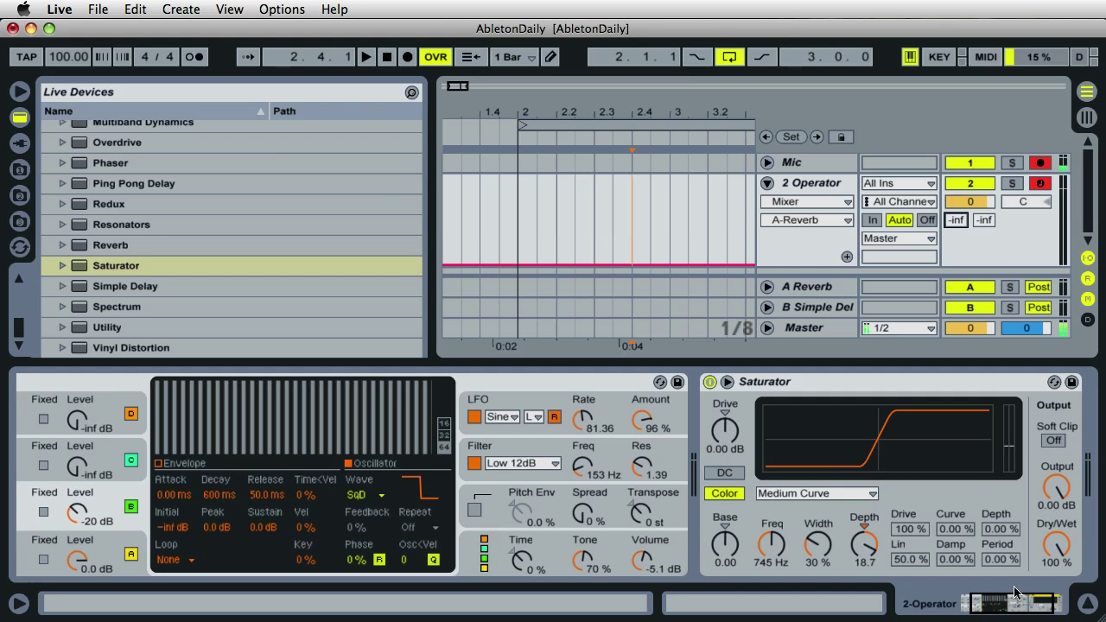
# MIDI-map Operator's LFO Rate to channel 1, CC 14 in Absolute mode
pyautogui.click(581, 424)
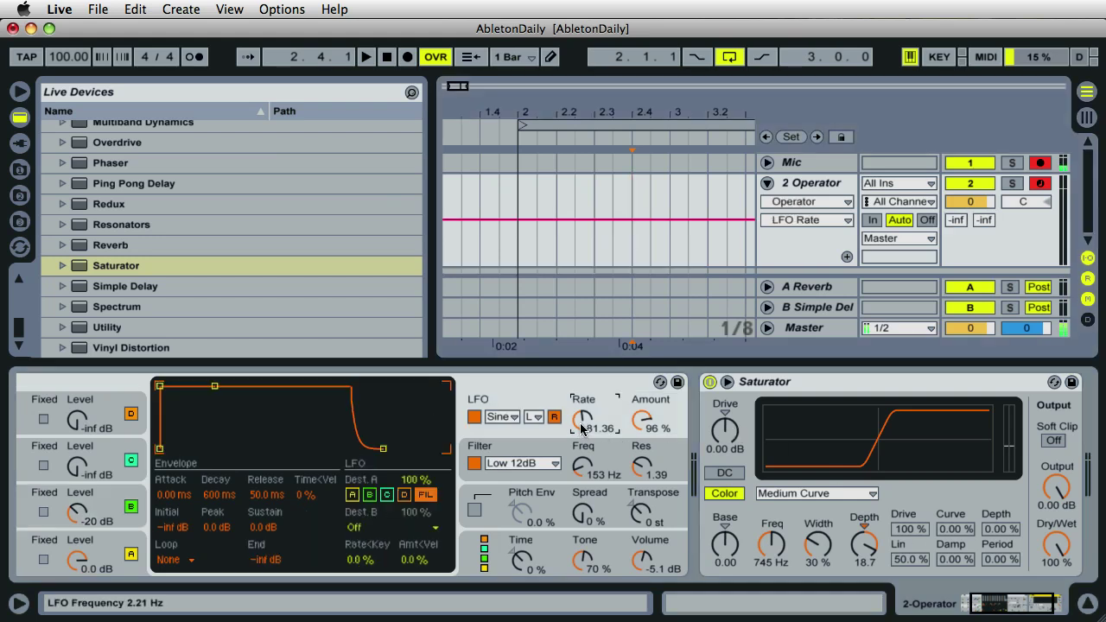
pyautogui.click(991, 59)
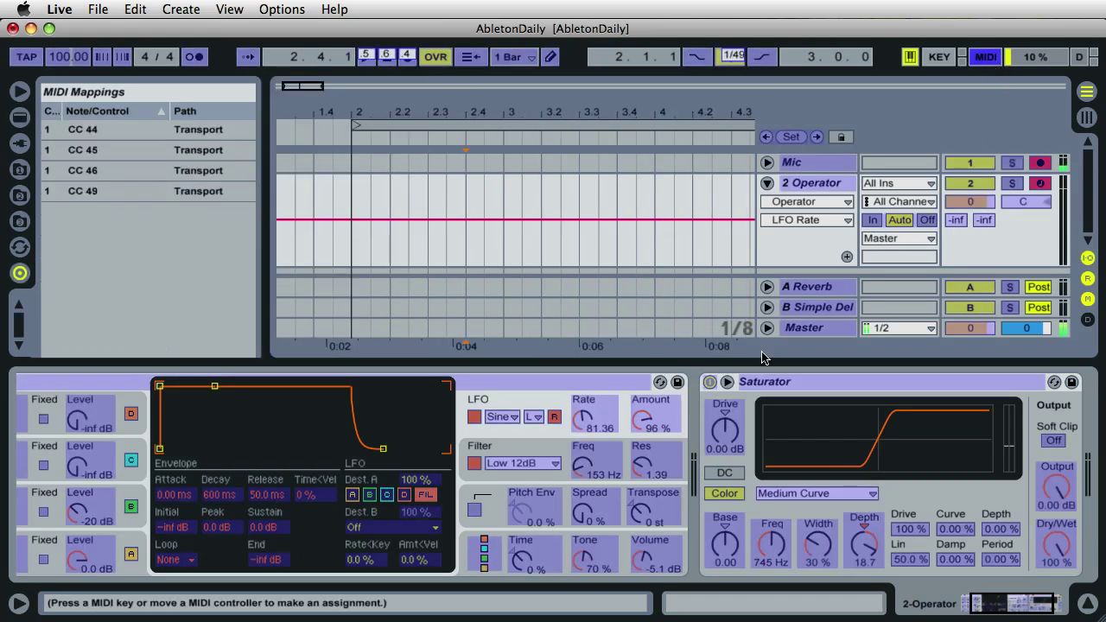
pyautogui.click(588, 421)
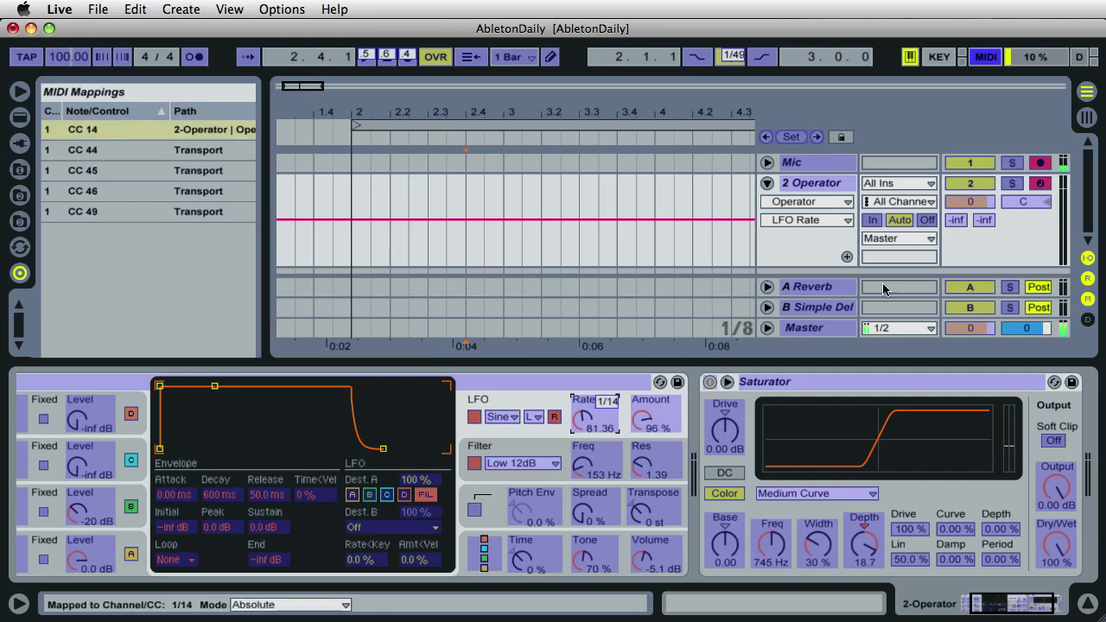
pyautogui.click(987, 58)
pyautogui.click(987, 58)
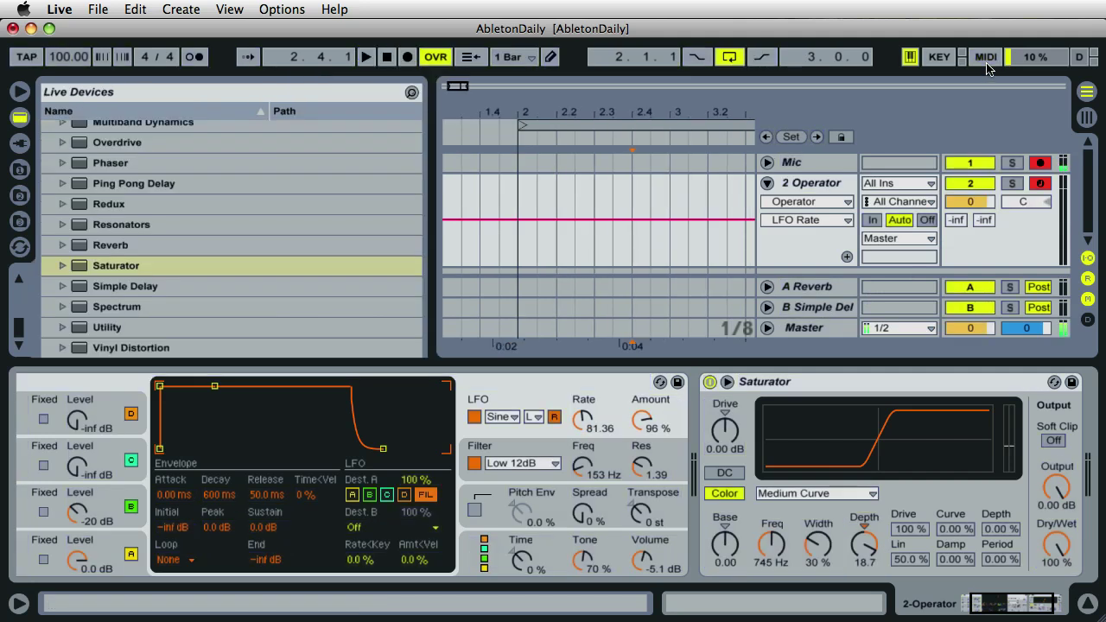